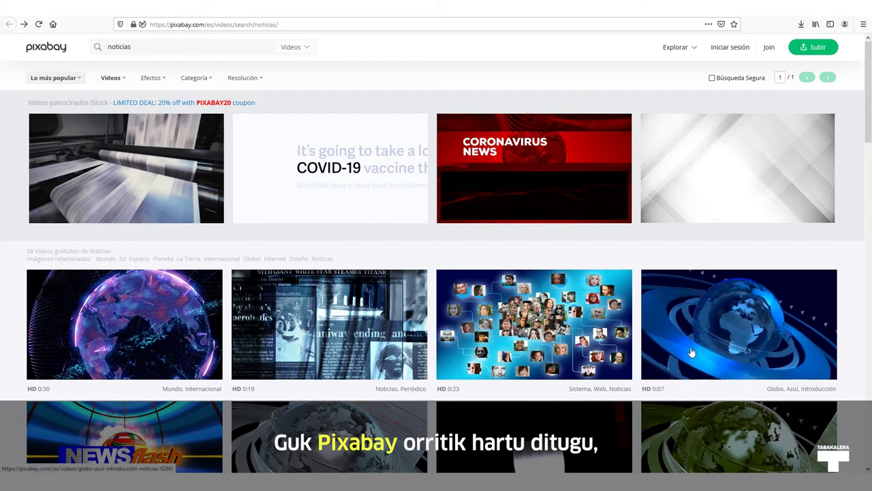
Open the blue globe intro video among the Pixabay news results and download it as a 1920×1080 MP4.
left_click(691, 352)
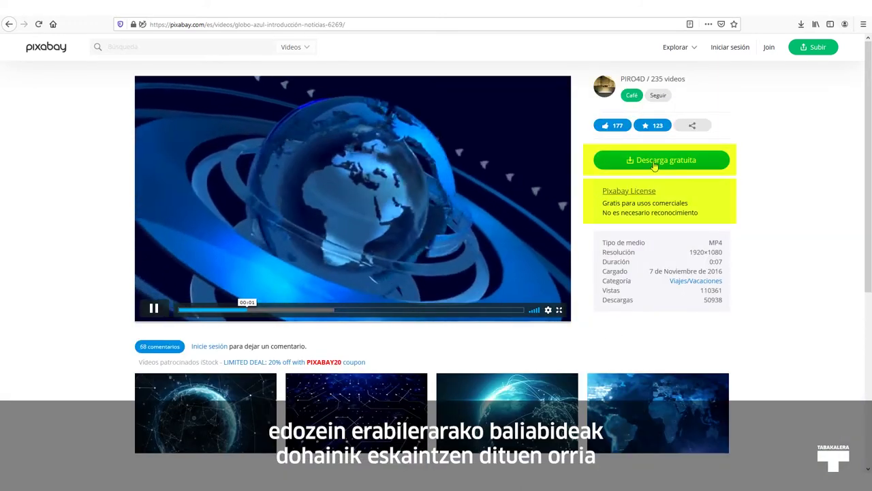
left_click(653, 162)
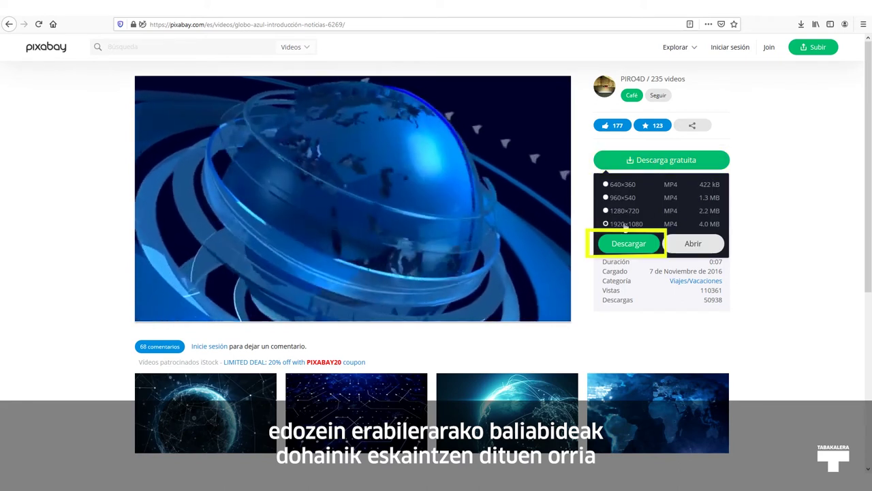
left_click(629, 243)
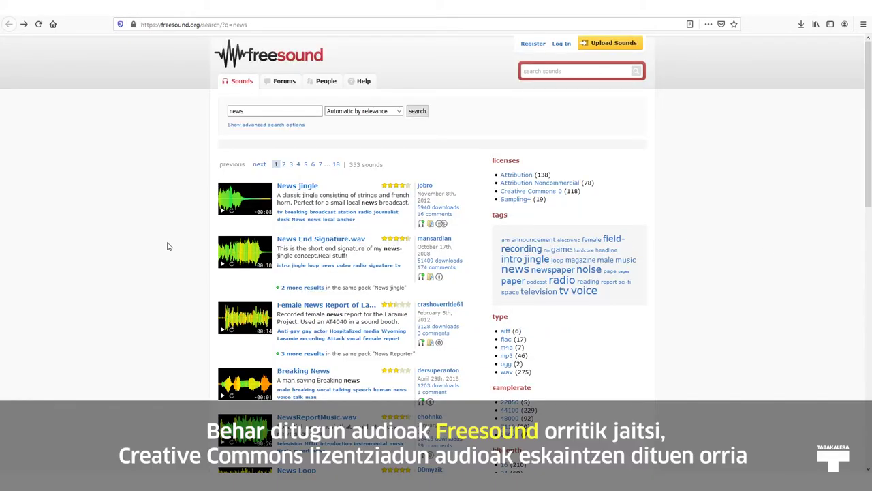
Browse the Freesound news results, open the News End Signature.wav sound and pause its preview.
scroll(170, 246, "down", 5)
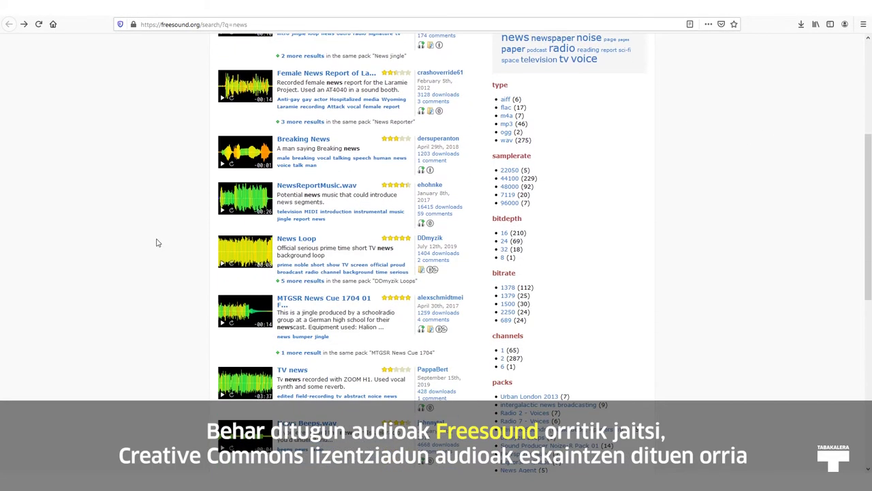
scroll(156, 243, "up", 5)
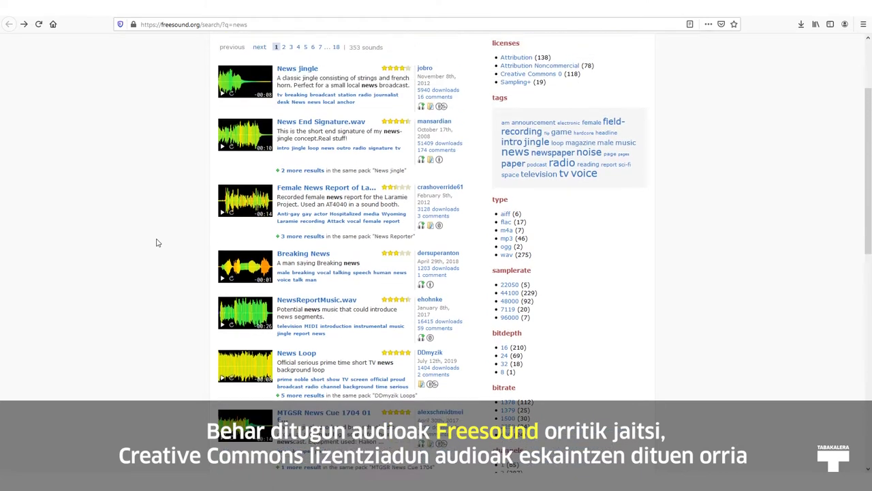
left_click(311, 240)
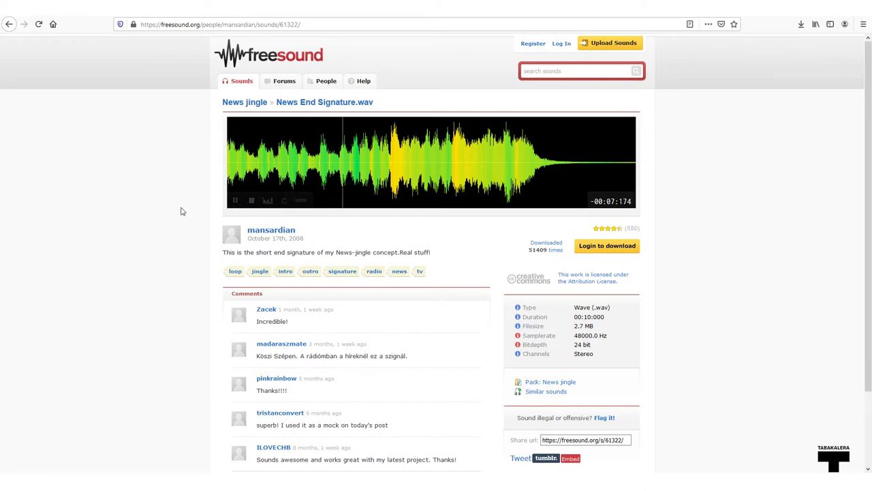
left_click(236, 202)
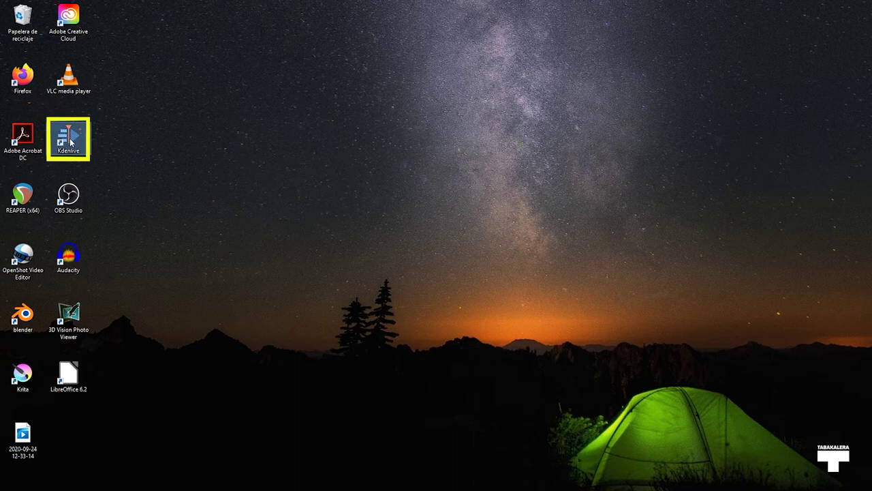
Launch Kdenlive and import all five video and audio files from the Downloads folder into the project.
double_click(71, 139)
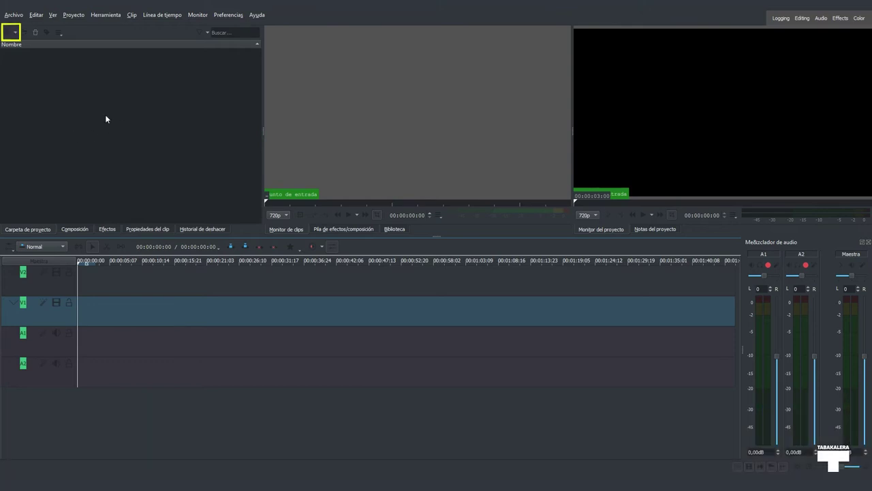
left_click(15, 34)
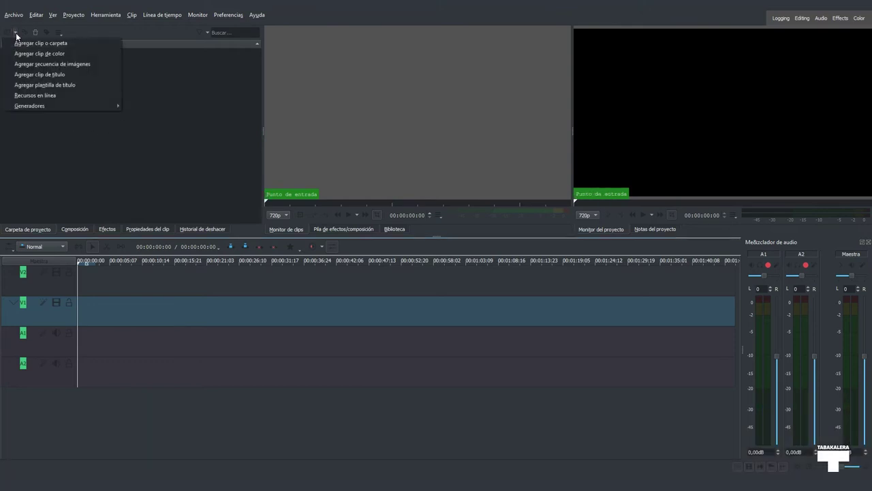
left_click(84, 43)
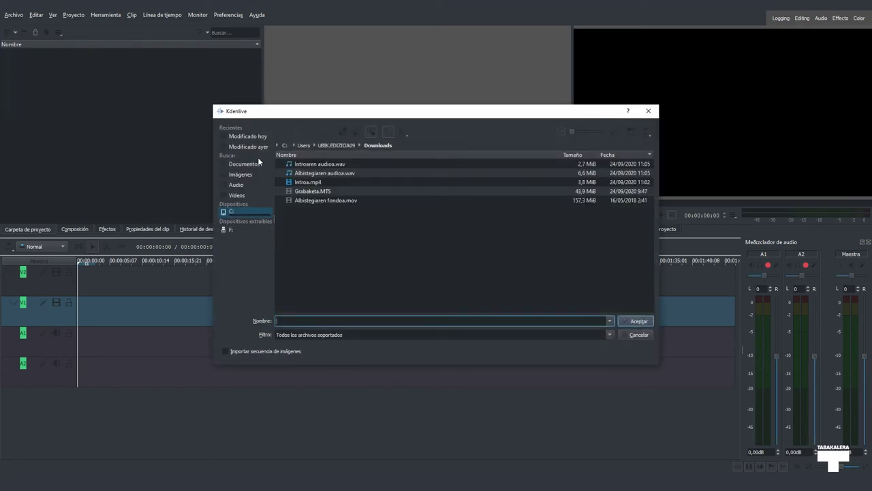
left_click_drag(297, 229, 309, 170)
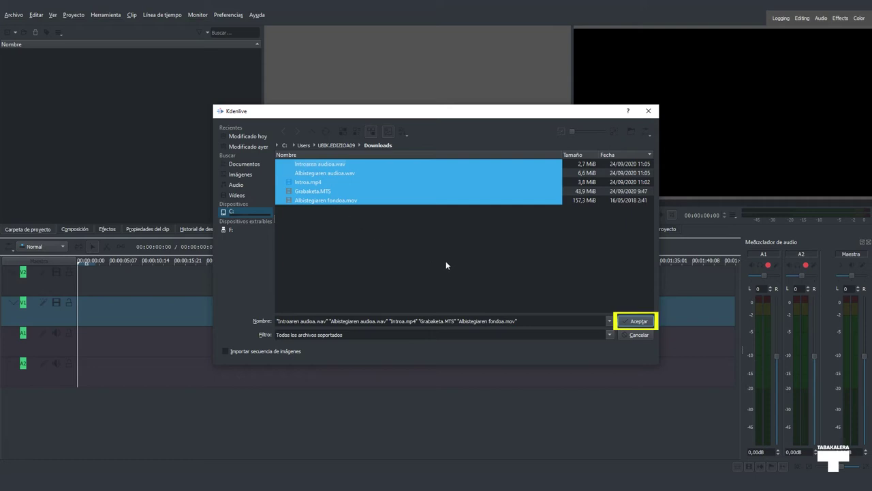
left_click(639, 321)
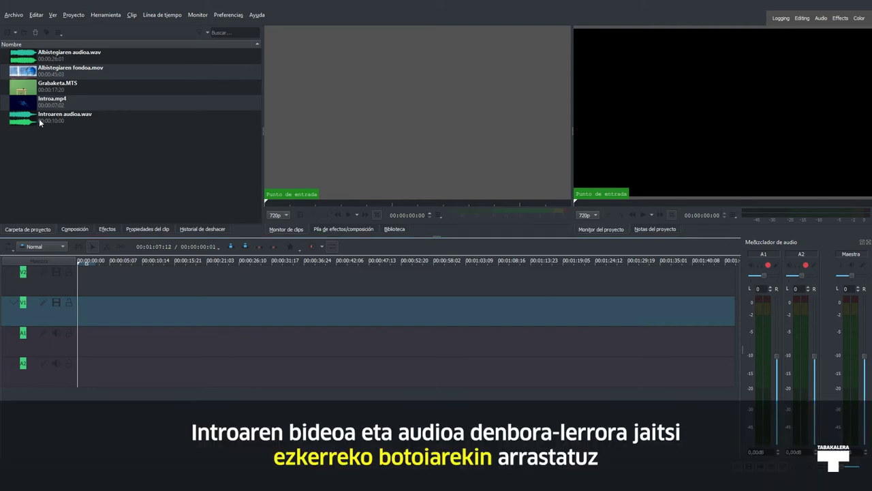
Place Introa.mp4 on V1 and Introaren audioa.wav on A1 at the start of the timeline, and play the intro.
left_click(20, 104)
left_click_drag(20, 104, 79, 312)
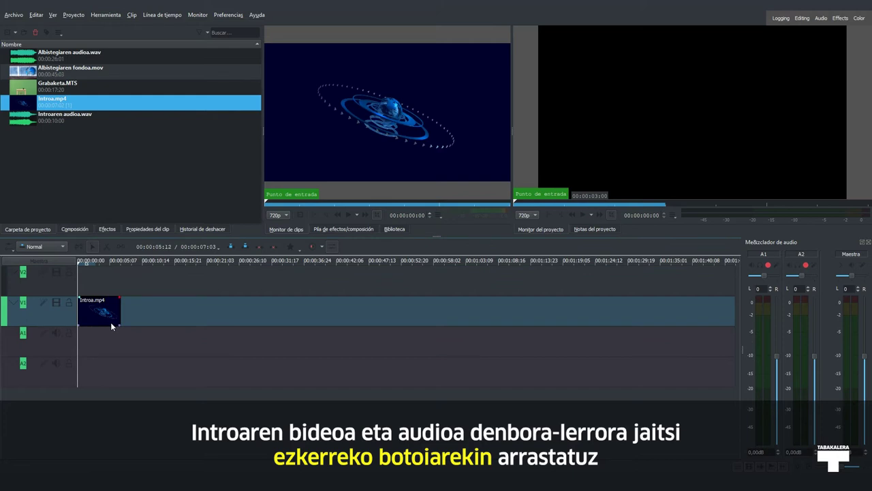
left_click(25, 121)
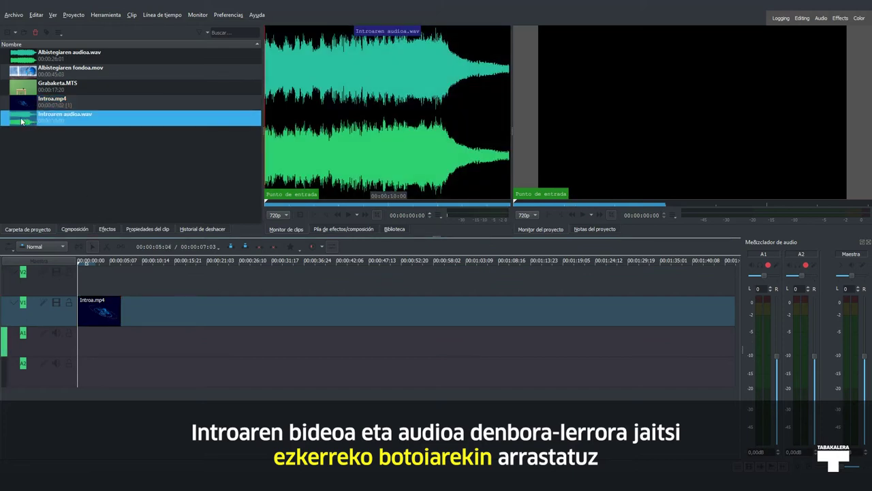
left_click_drag(19, 121, 82, 337)
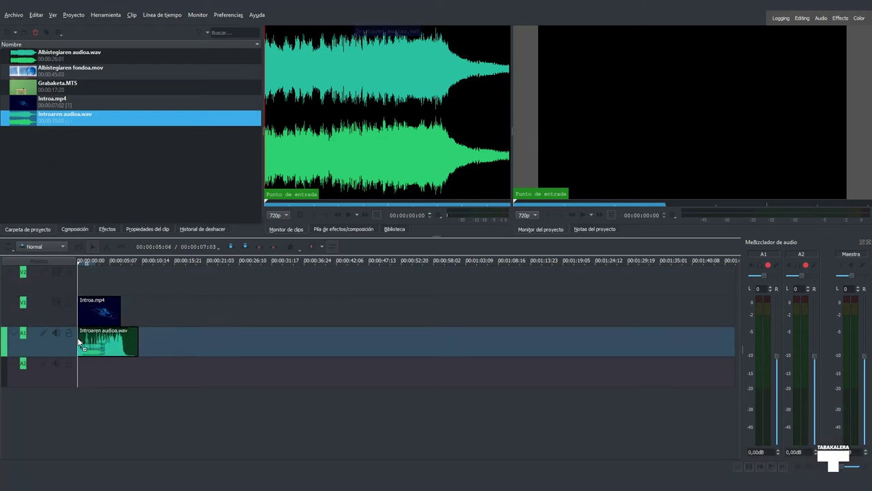
left_click(79, 261)
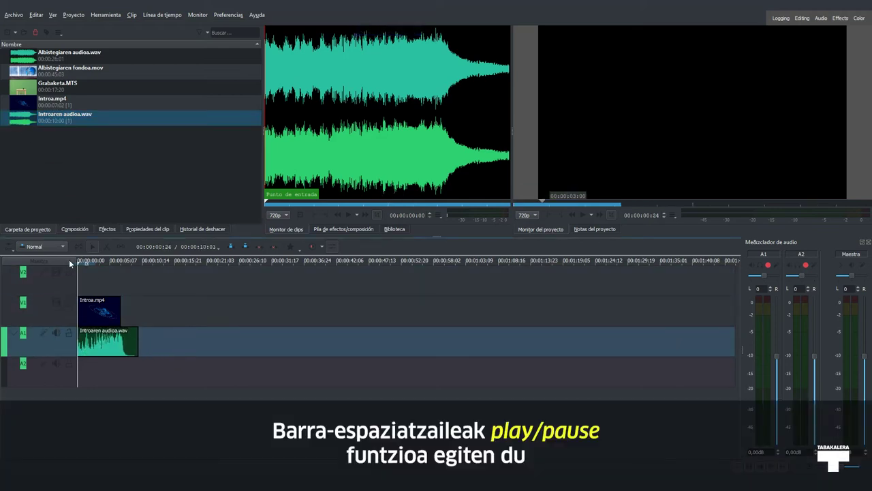
key("space")
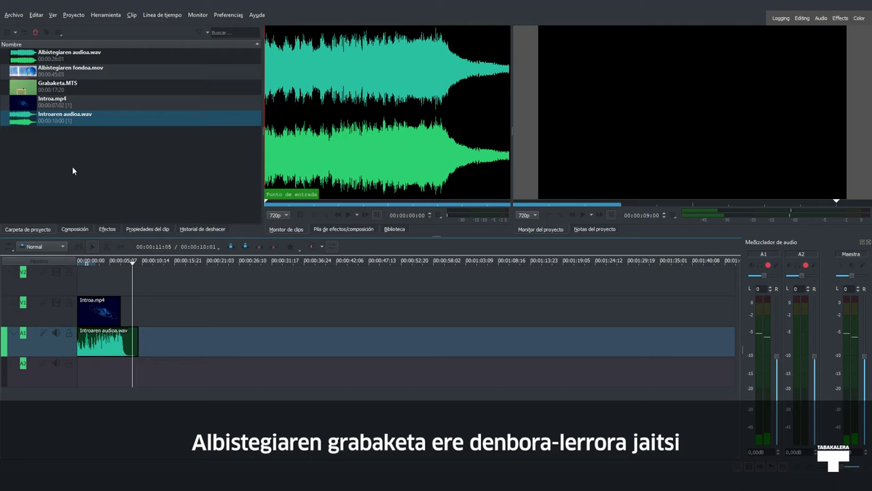
Add Grabaketa.MTS to V1 at about 16 seconds and ungroup it to delete its audio clip from A1.
left_click(49, 88)
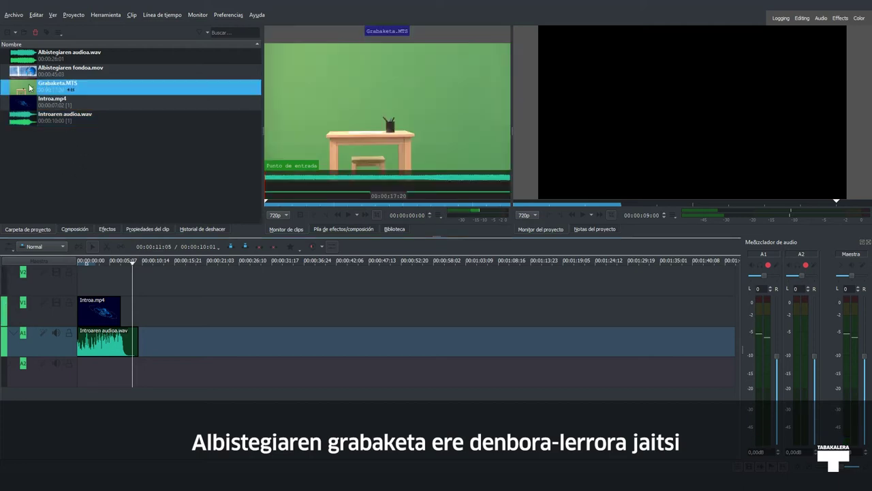
left_click_drag(58, 119, 200, 319)
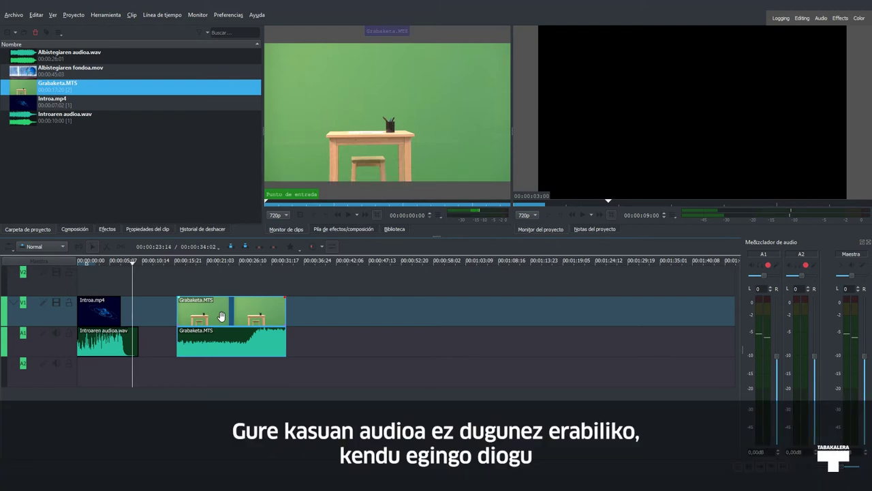
right_click(222, 316)
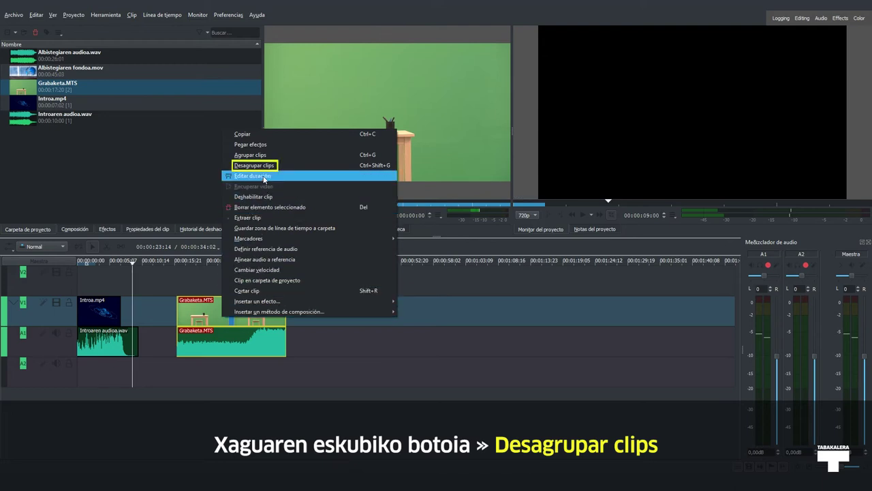
left_click(262, 165)
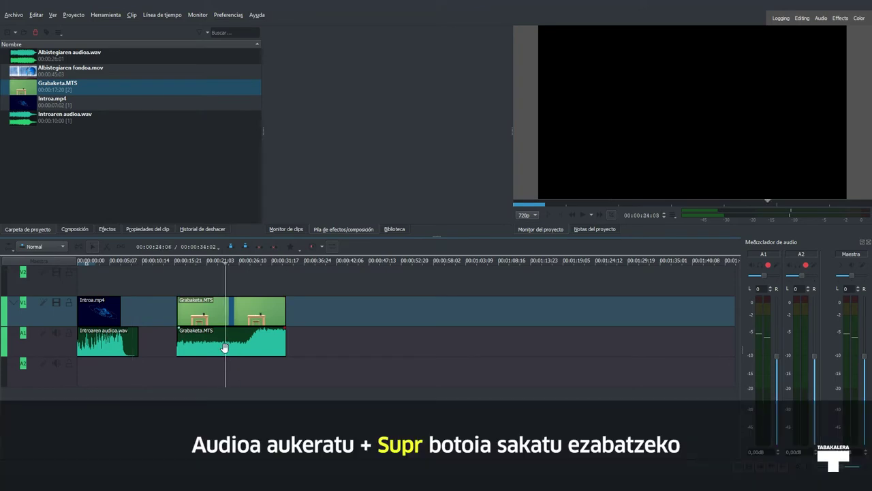
left_click(236, 345)
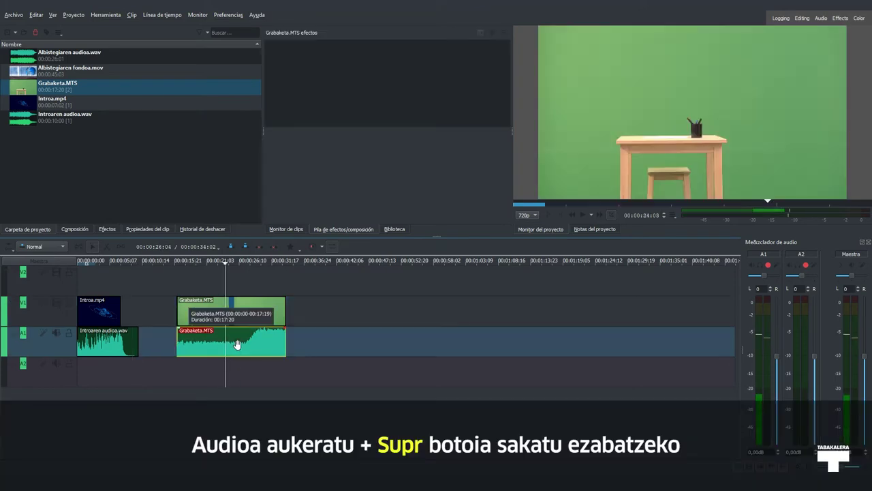
key("Delete")
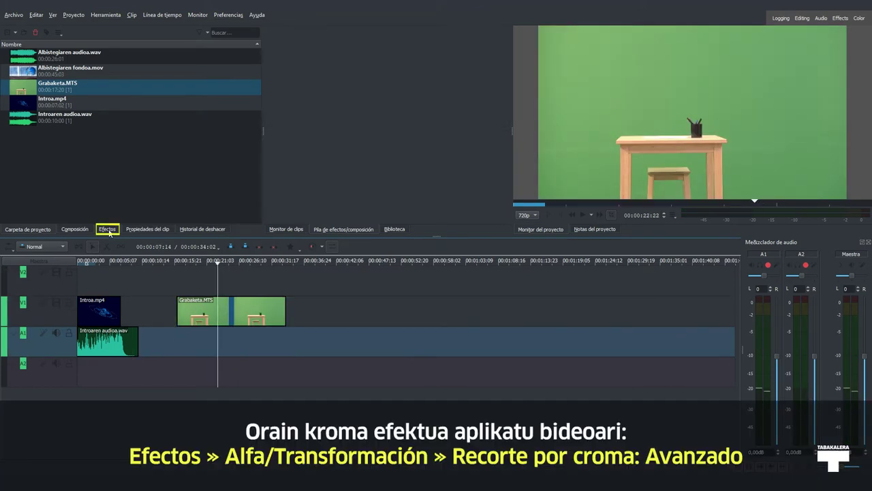
Apply the Recorte por croma: Avanzado effect to Grabaketa.MTS and sample its key colour from the green background.
left_click(109, 231)
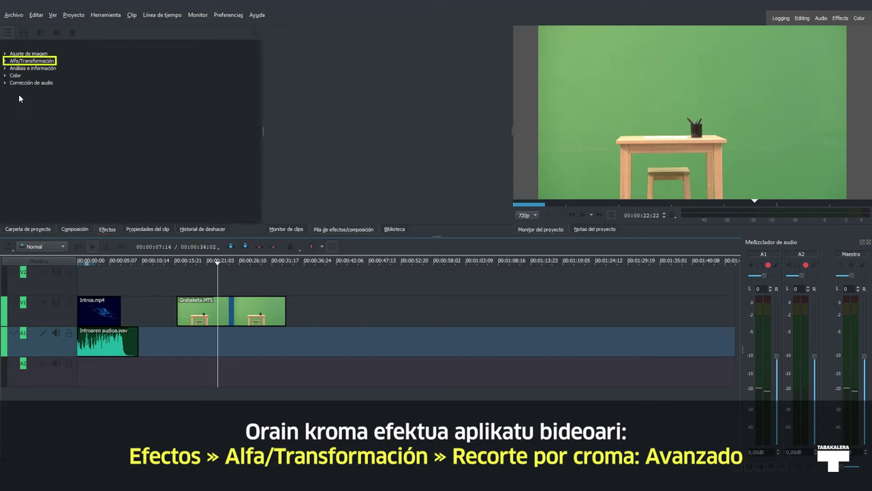
left_click(5, 61)
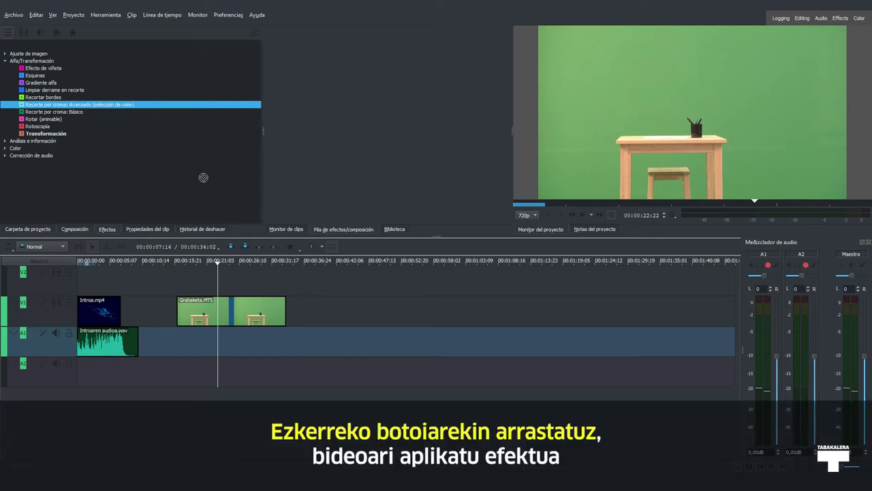
left_click_drag(237, 308, 236, 308)
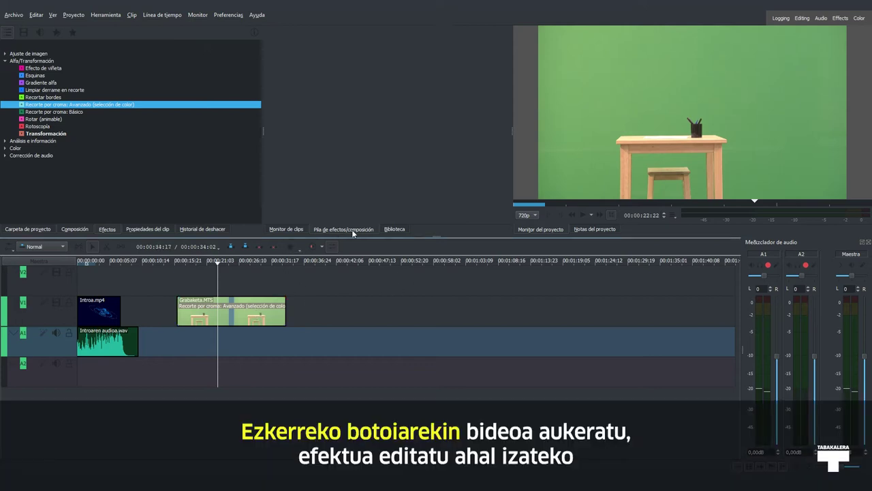
left_click(234, 313)
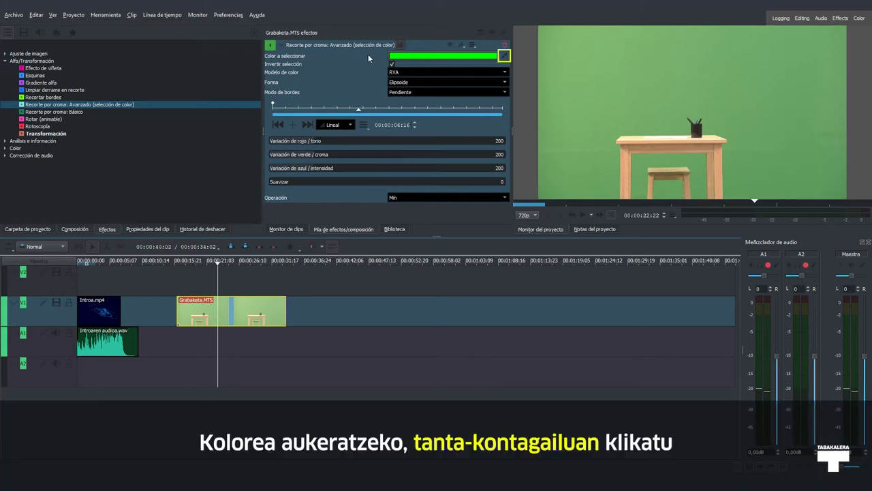
left_click(504, 56)
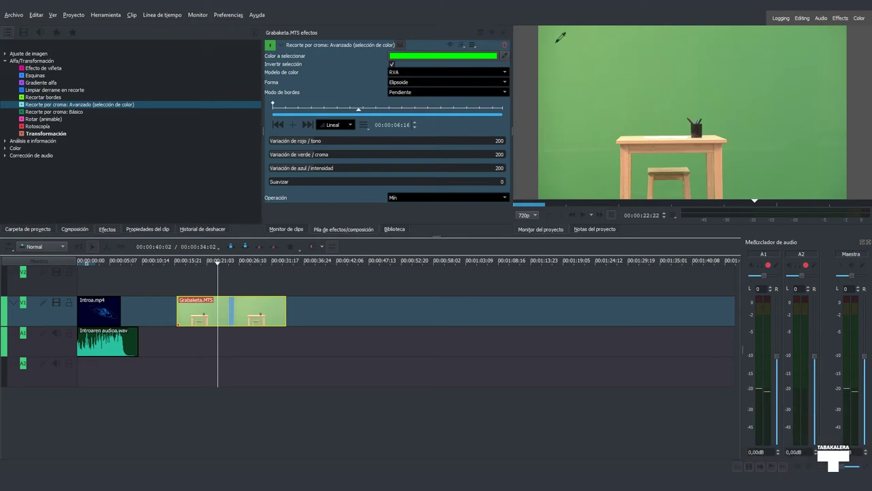
left_click_drag(560, 38, 830, 113)
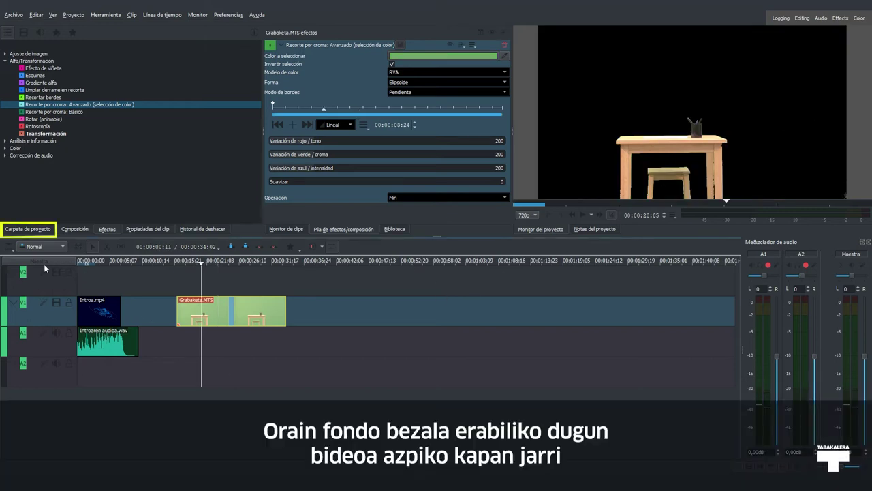
Move Grabaketa.MTS up to V2 and place Albestegiaren fondoa.mov beneath it on V1, aligned with its start.
left_click(24, 232)
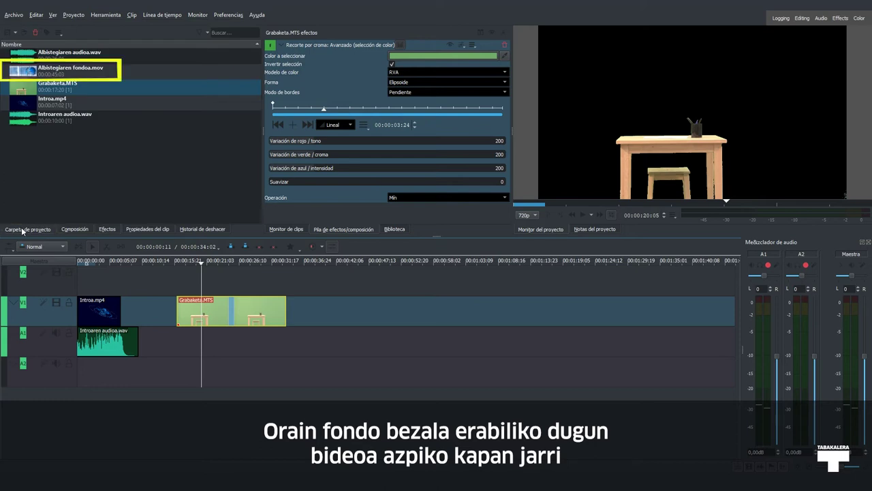
left_click(51, 71)
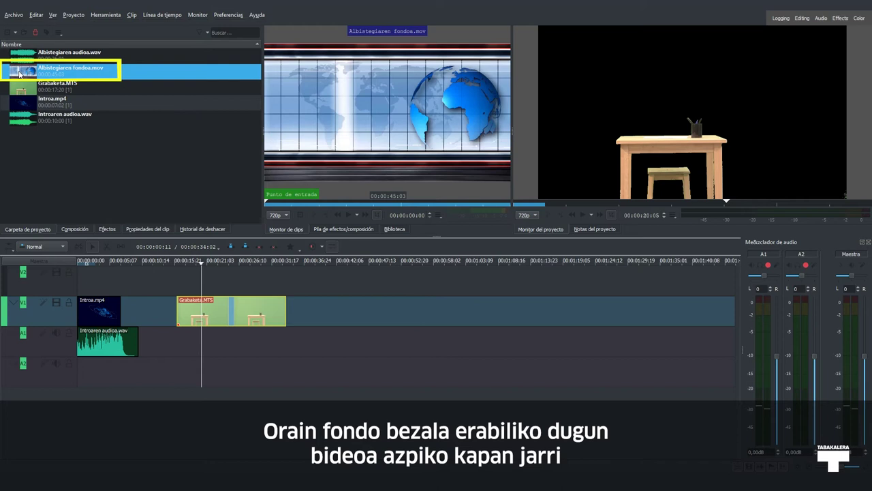
left_click_drag(19, 73, 221, 290)
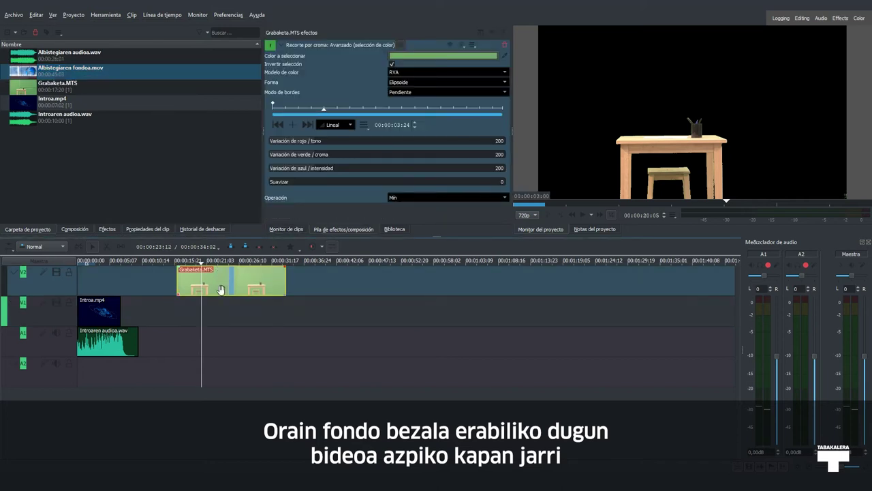
left_click_drag(29, 75, 181, 308)
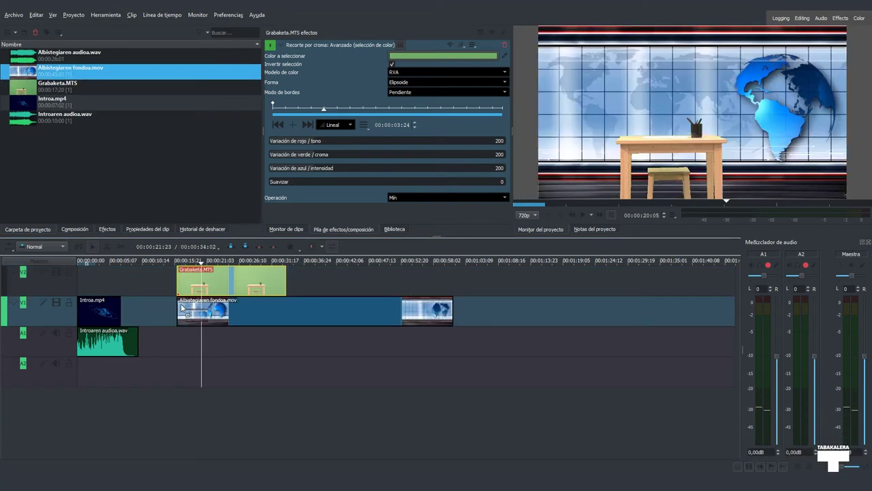
Lower the project monitor's preview resolution to 540p and play the keyed recording over the news background.
left_click_drag(197, 261, 177, 265)
key("space")
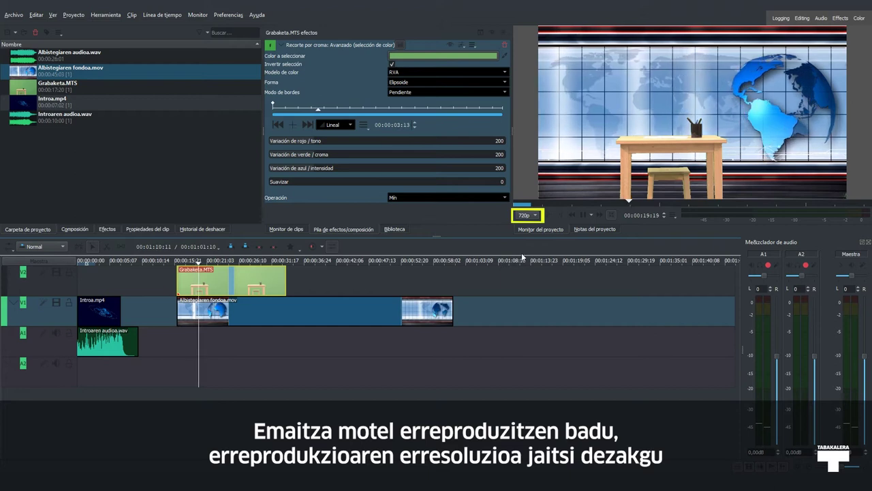
left_click(535, 215)
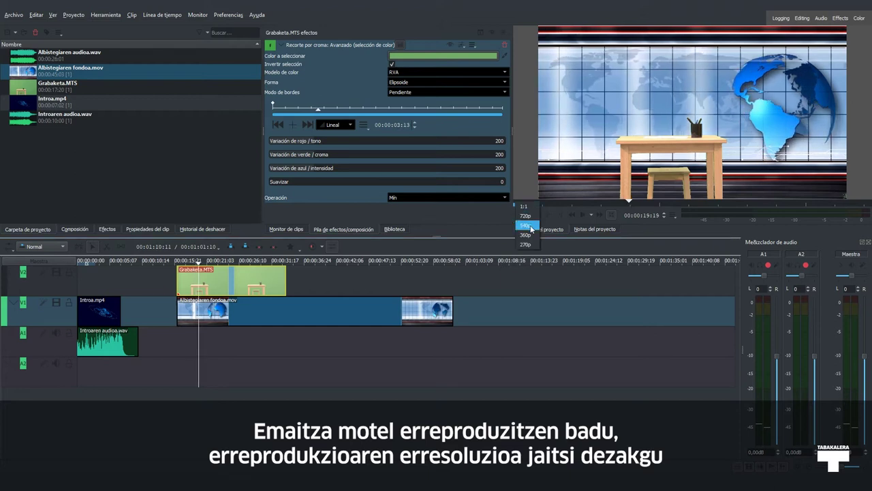
left_click(526, 226)
key("space")
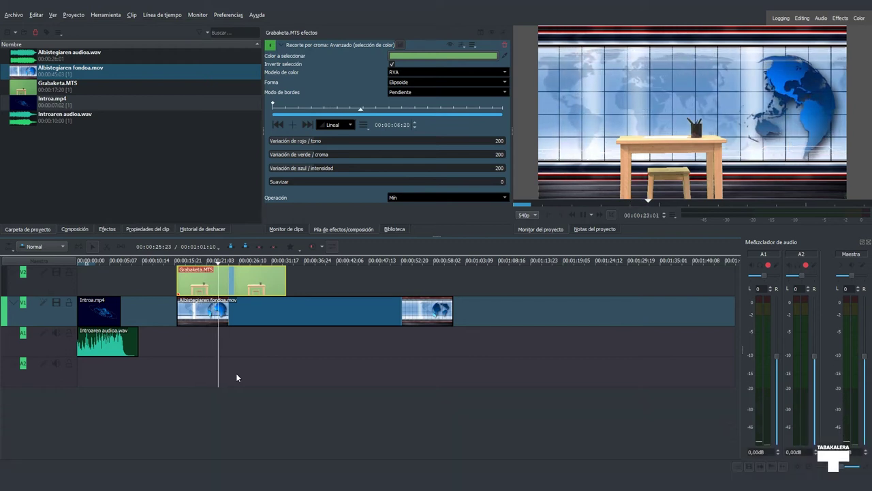
key("space")
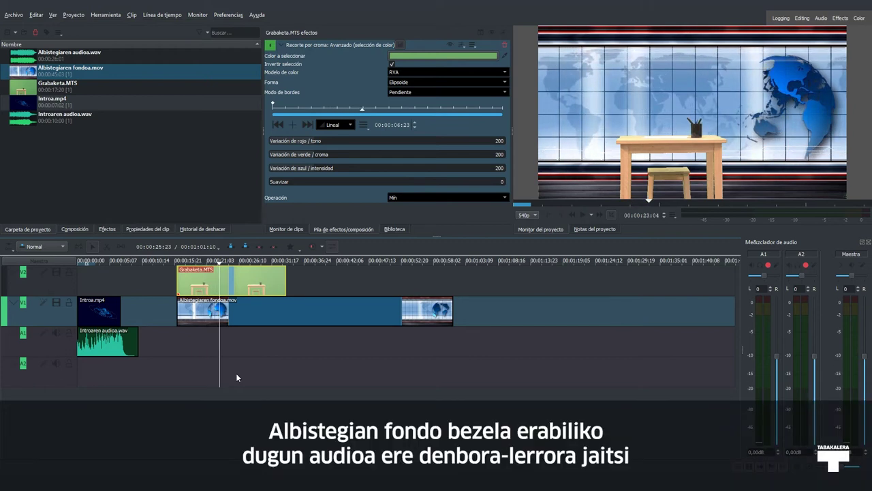
Place Albistegiaren audioa.wav on A1 aligned with the start of Grabaketa.MTS, and play that section.
left_click(23, 57)
left_click_drag(23, 58, 181, 347)
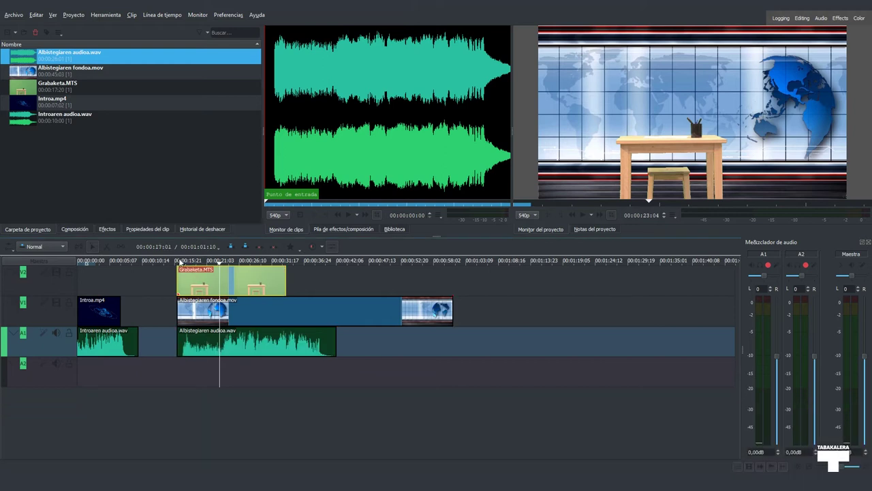
left_click(180, 261)
key("space")
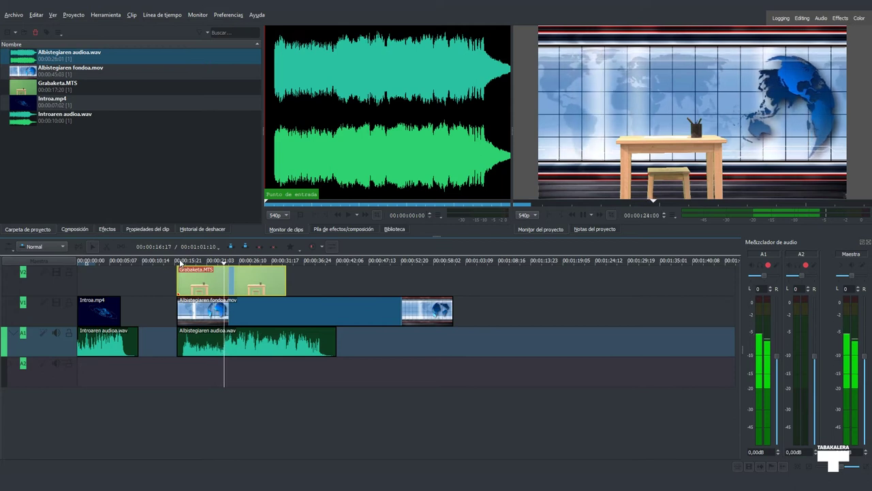
key("space")
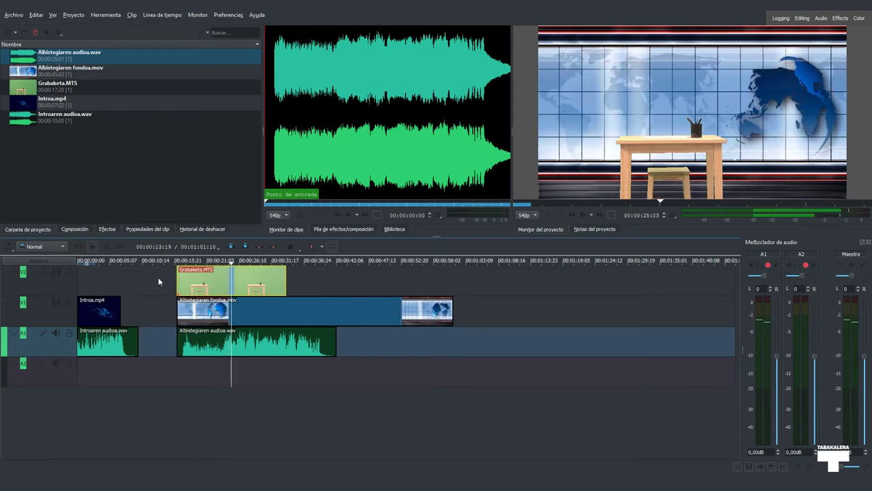
Move Grabaketa.MTS and Albistegiaren fondoa.mov together so that they start right at the end of Introa.mp4.
left_click(158, 277)
left_click(208, 284)
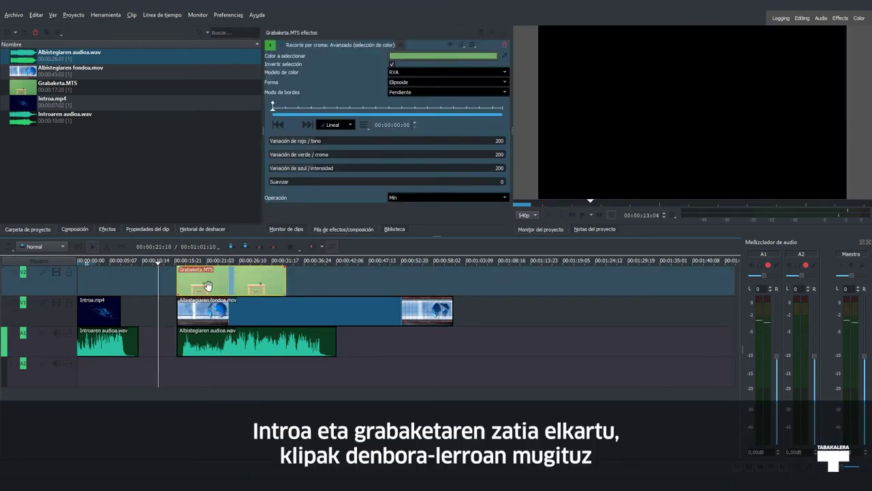
left_click(209, 312)
left_click_drag(193, 312, 144, 312)
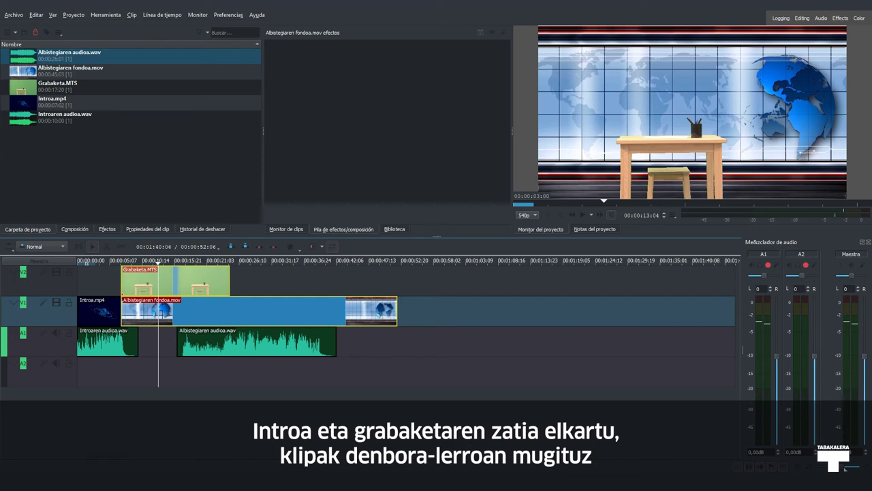
Move Albistegiaren audioa.wav down to A2, starting at about 7.4 seconds near the end of the intro, and play the transition.
left_click_drag(844, 467, 850, 469)
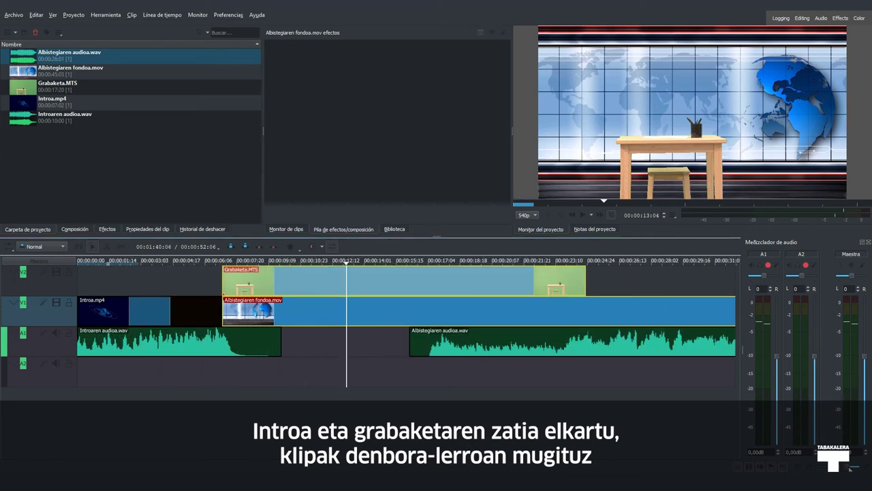
left_click(441, 340)
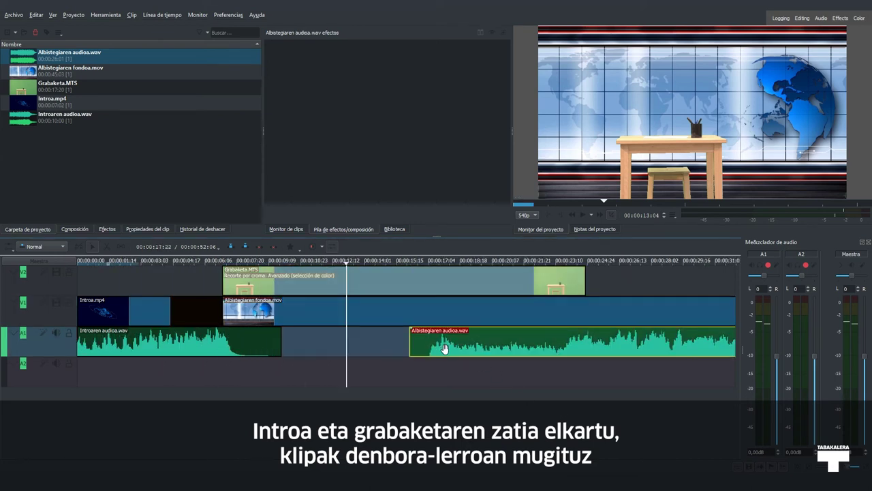
left_click_drag(441, 340, 256, 373)
left_click(151, 261)
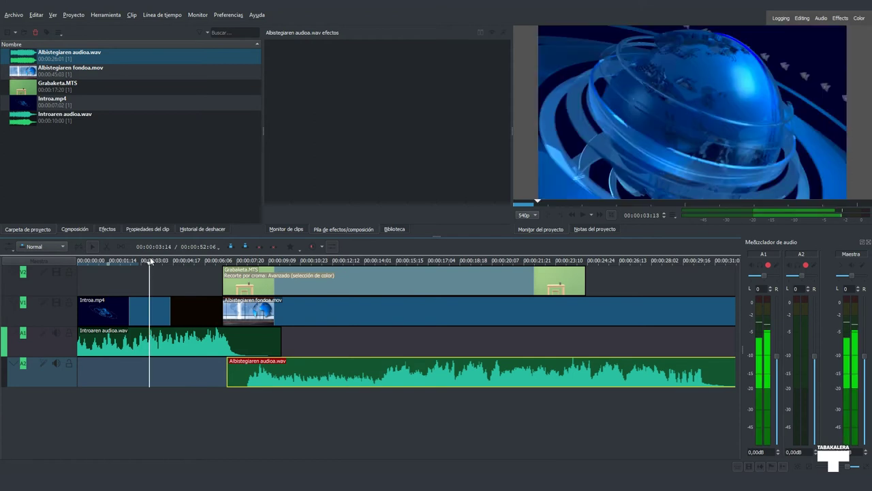
key("space")
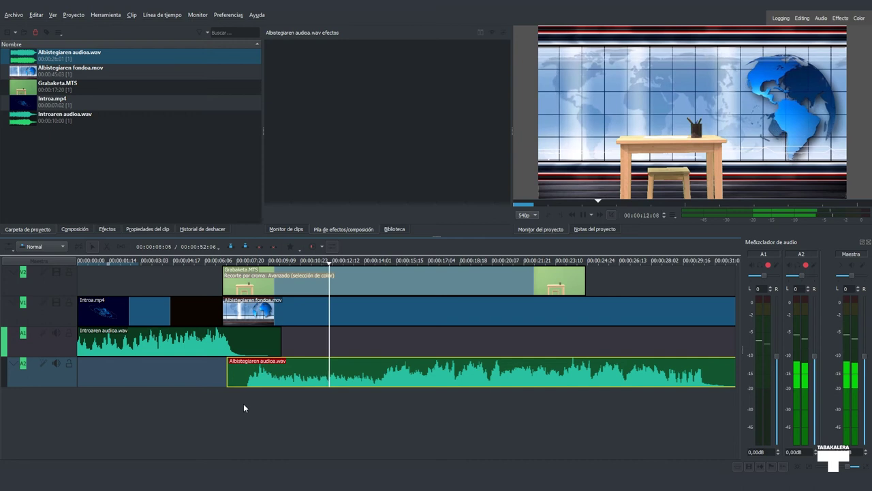
Shift Grabaketa.MTS and Albistegiaren fondoa.mov about 0.8 seconds later and Albistegiaren audioa.wav about half a second earlier, and play the transition.
left_click(281, 319)
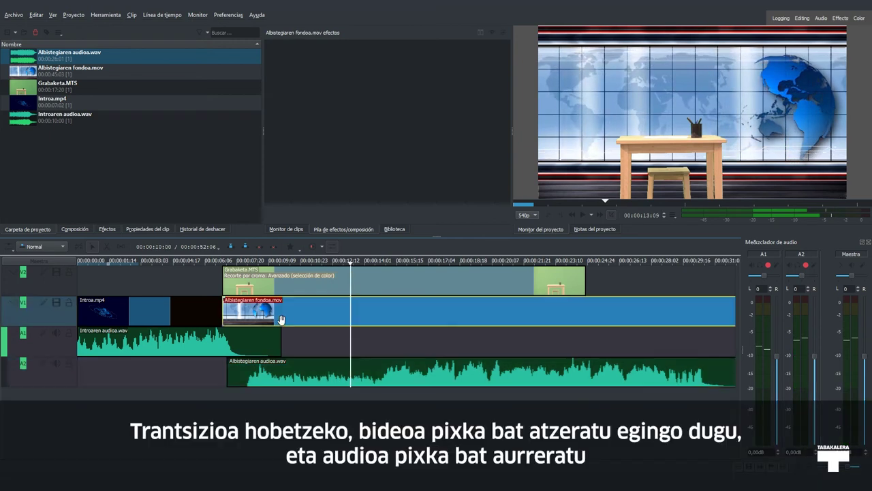
left_click(278, 287)
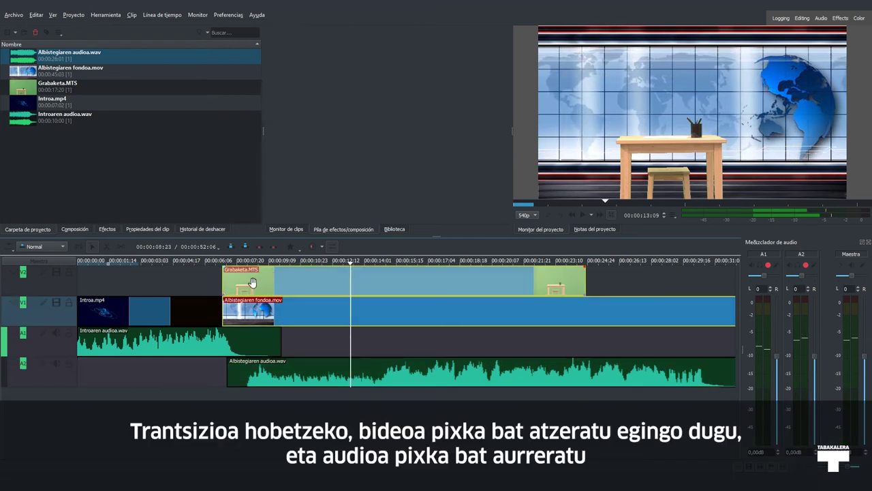
left_click_drag(252, 282, 264, 284)
left_click(266, 380)
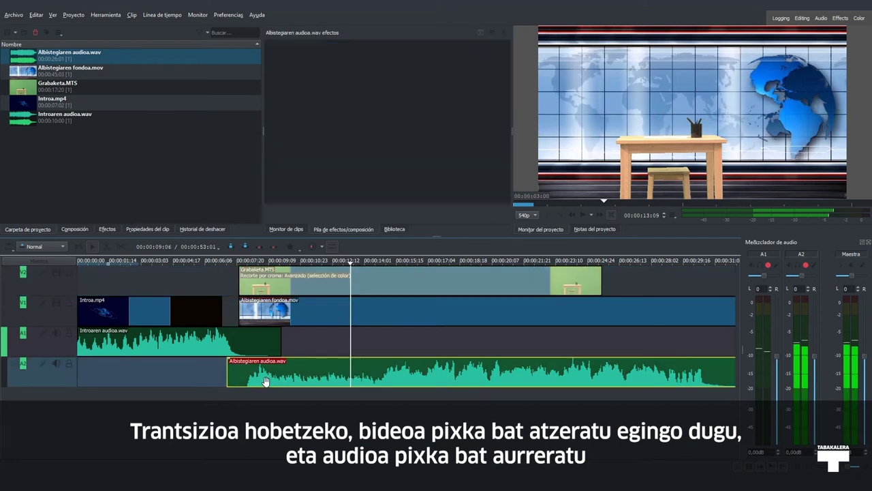
left_click_drag(267, 374, 256, 374)
left_click(160, 263)
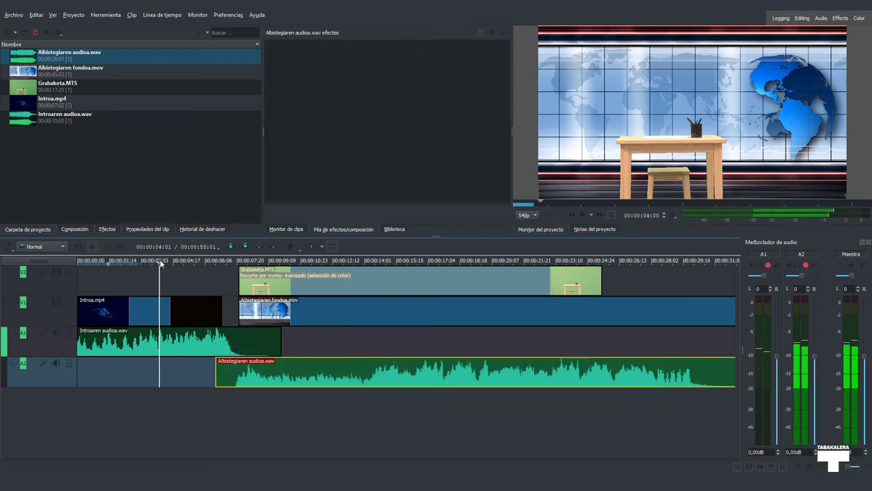
key("space")
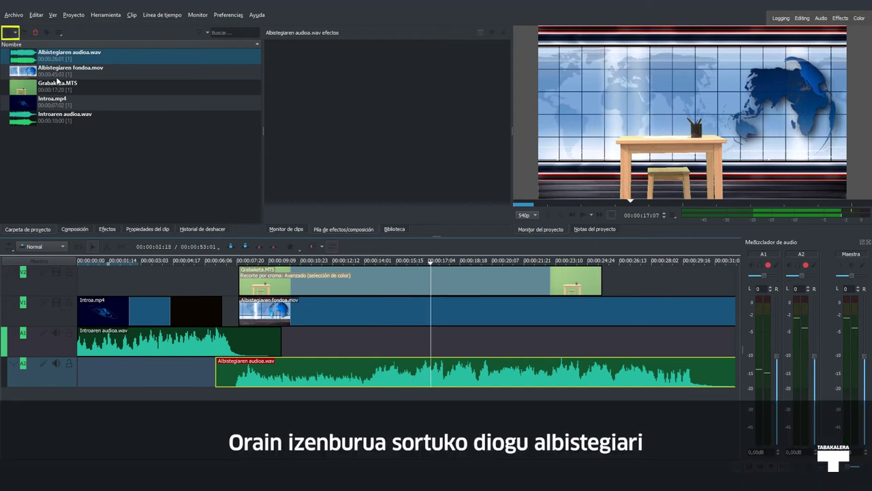
Start a new title clip and enter the text ALBISTEGI BEREZIA on two lines.
left_click(17, 32)
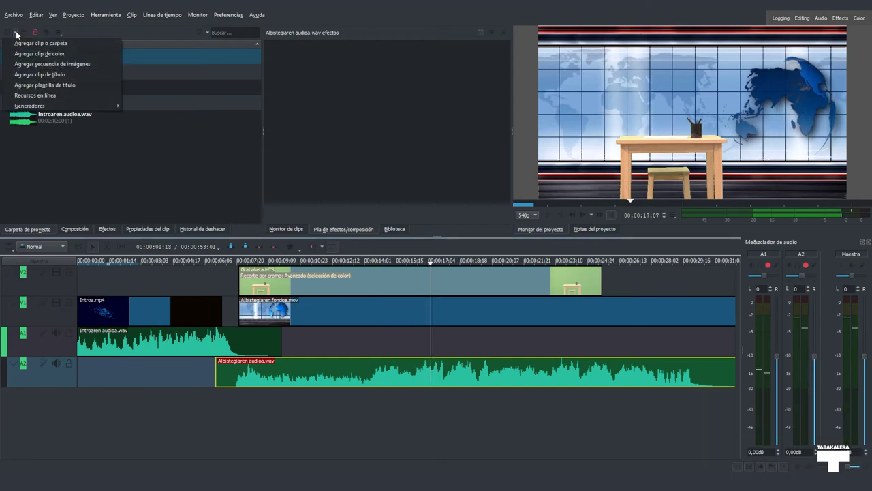
left_click(76, 73)
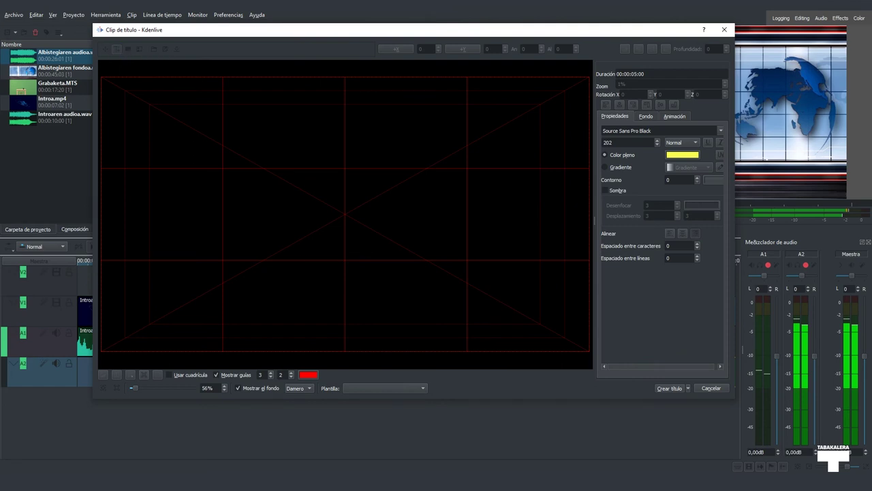
left_click(267, 228)
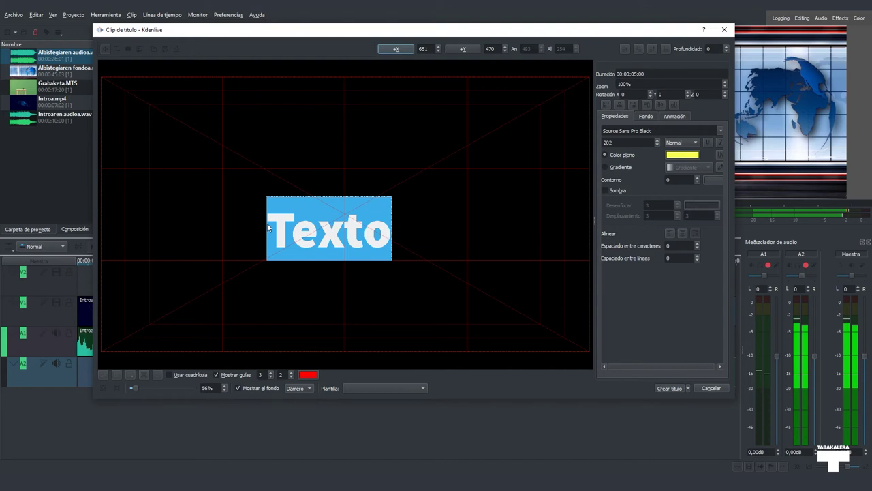
type("AL")
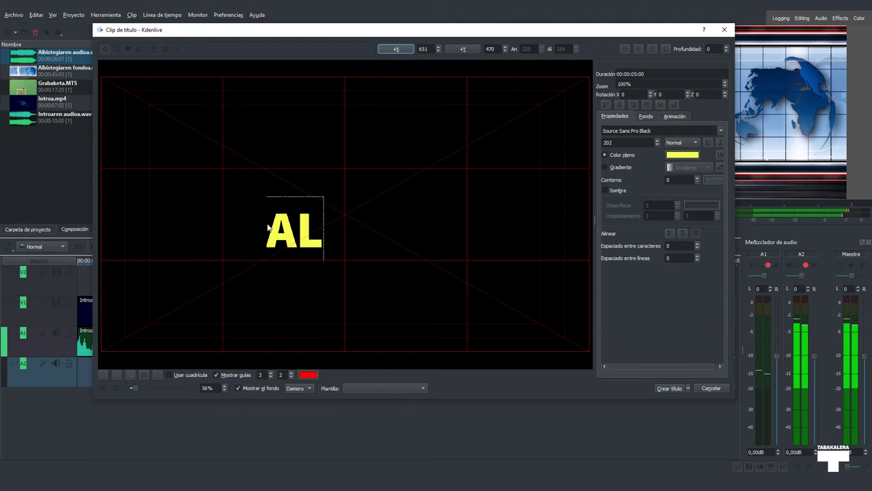
type("BISTEG")
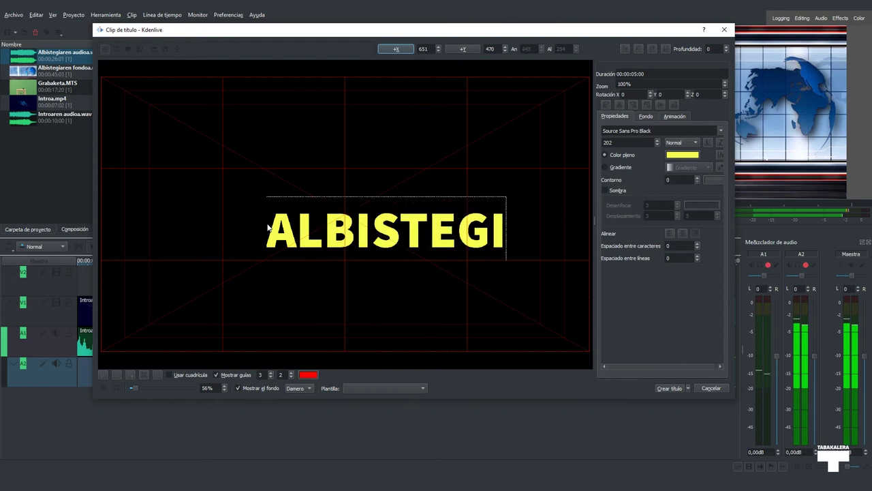
type("I")
key("Return")
type("BEREZIA")
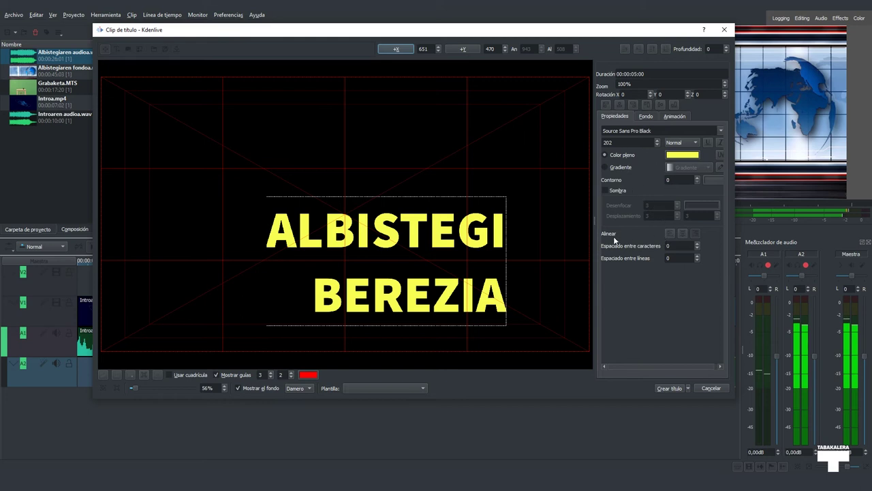
Centre-align the title's two lines, set the line spacing to -103, and create the title.
left_click_drag(595, 219, 581, 222)
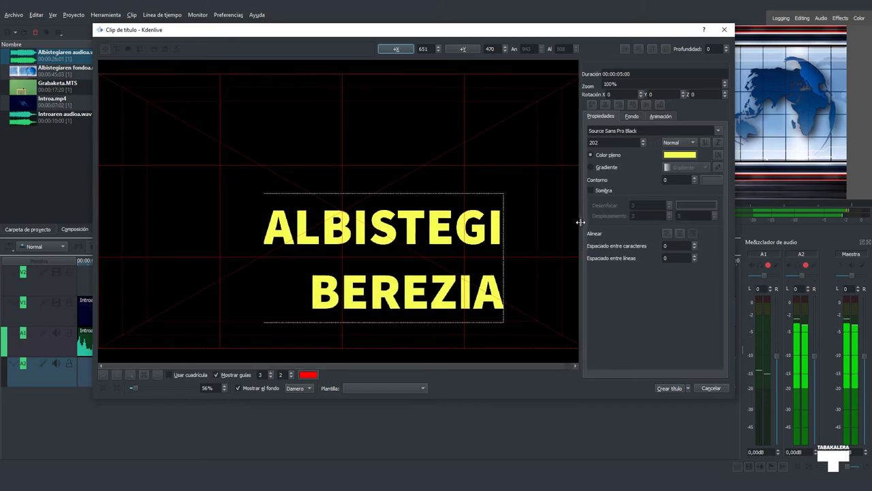
left_click(679, 234)
left_click(694, 260)
left_click_drag(694, 260, 694, 260)
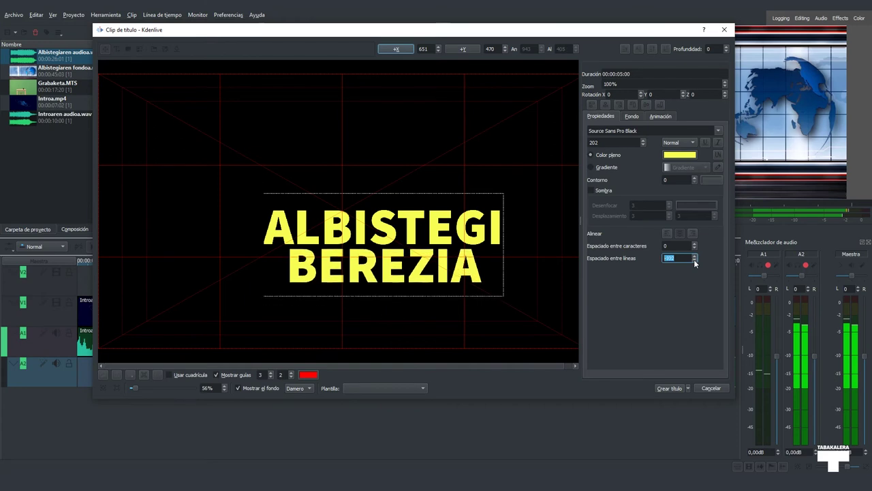
left_click(669, 387)
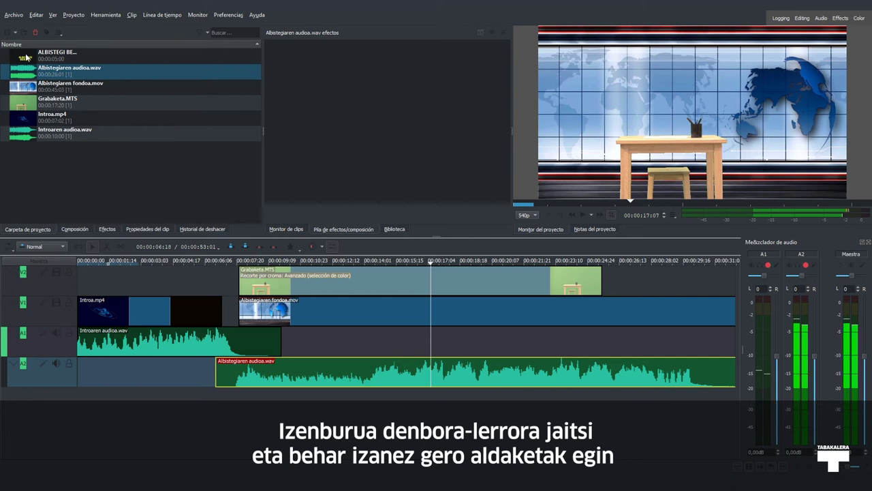
Place the ALBISTEGI BEREZIA title on V2 above Introa.mp4, play it, and shift it to start at about 0.6 seconds.
left_click(27, 58)
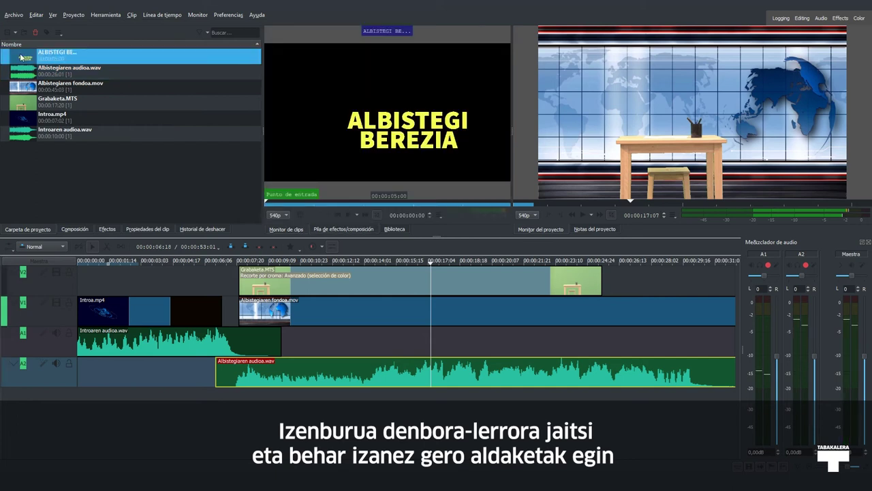
left_click_drag(30, 66, 98, 281)
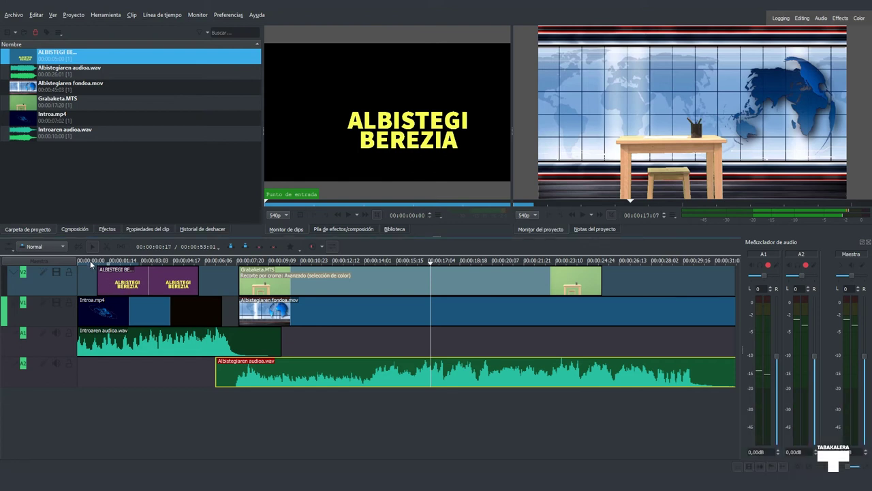
left_click(88, 264)
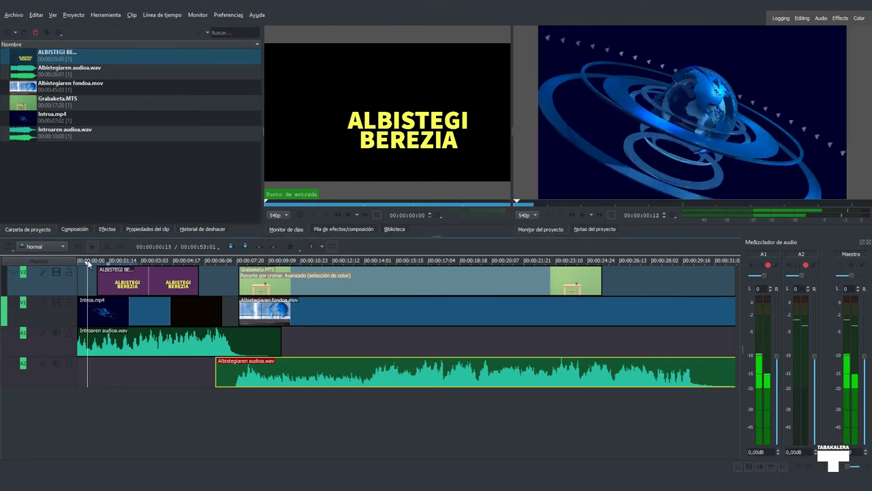
key("space")
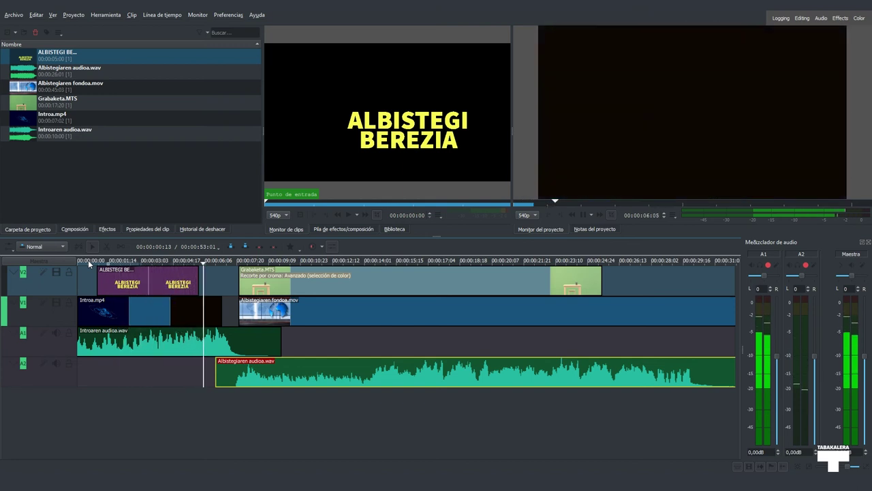
left_click(177, 279)
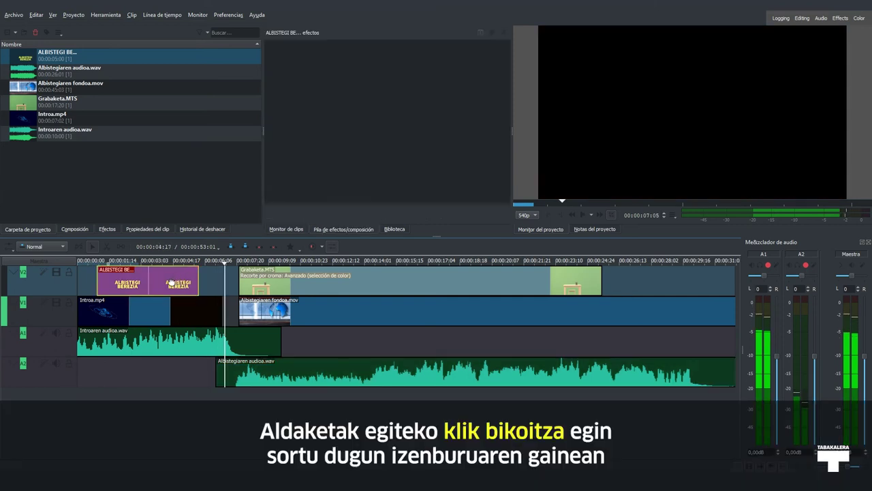
left_click_drag(172, 282, 164, 282)
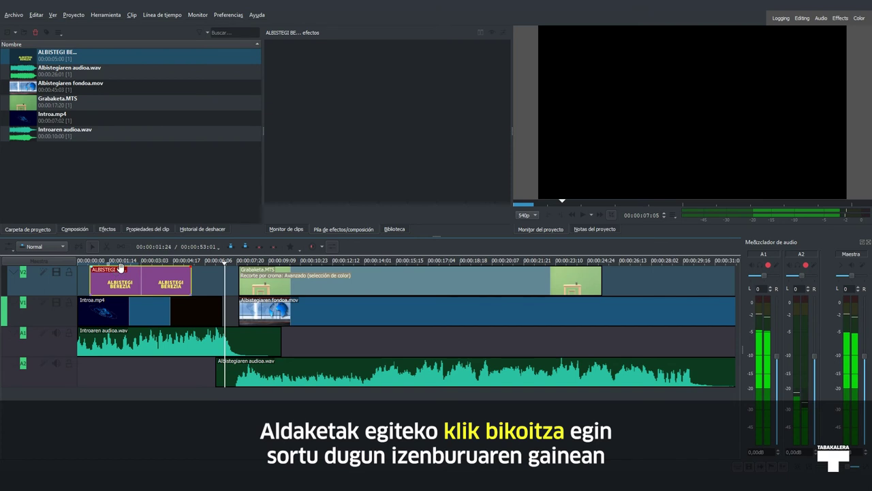
Reposition the ALBISTEGI BEREZIA title text at the frame's centre, about X 504, Y 385, update the title, and play the sequence from the start.
double_click(25, 57)
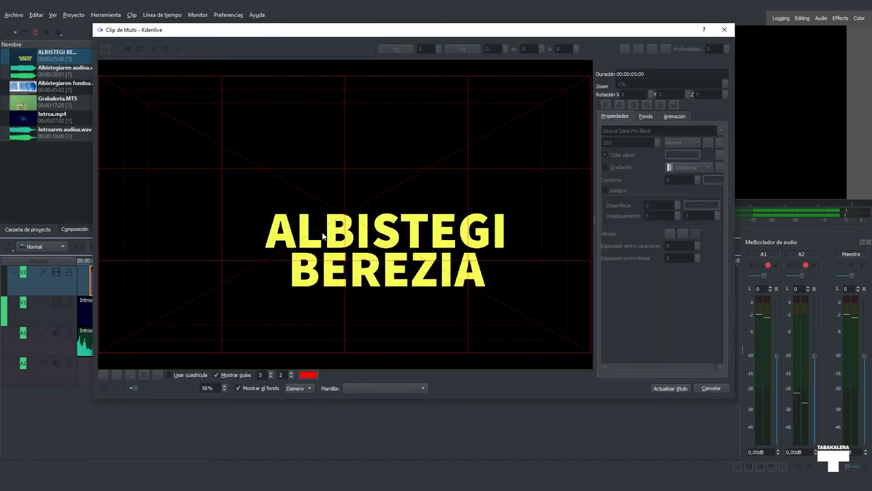
left_click(300, 242)
left_click_drag(308, 245, 269, 221)
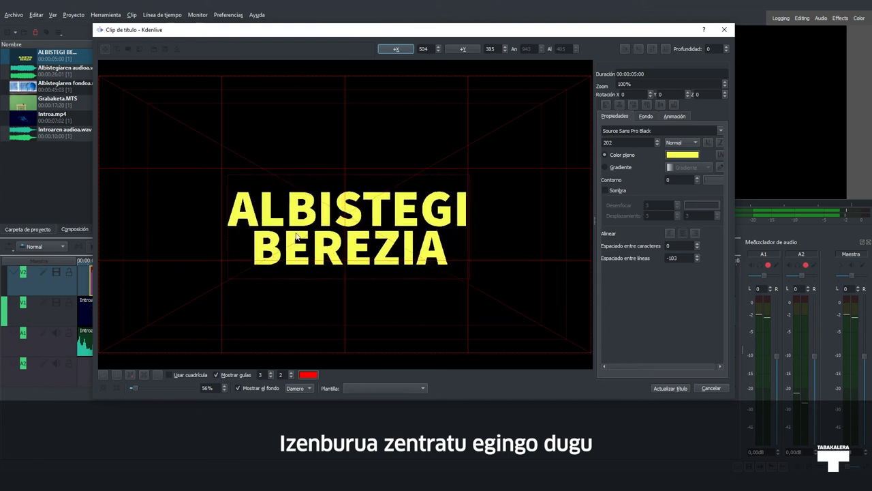
left_click(672, 387)
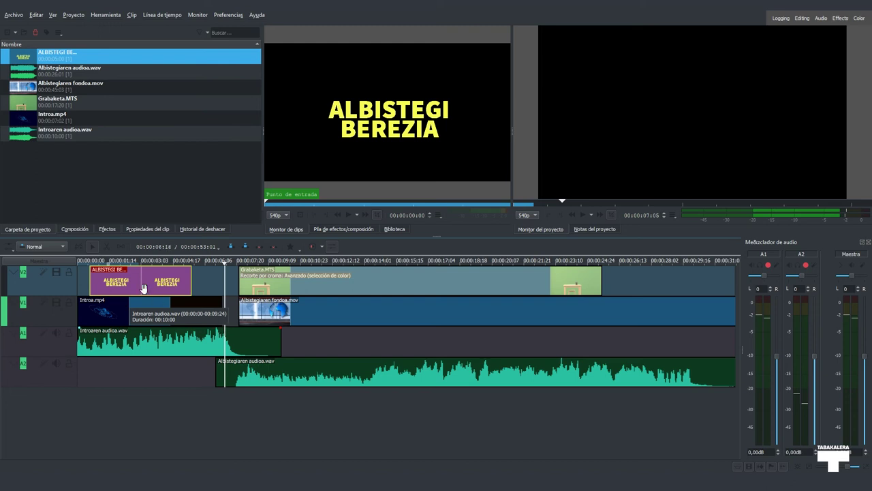
left_click(76, 261)
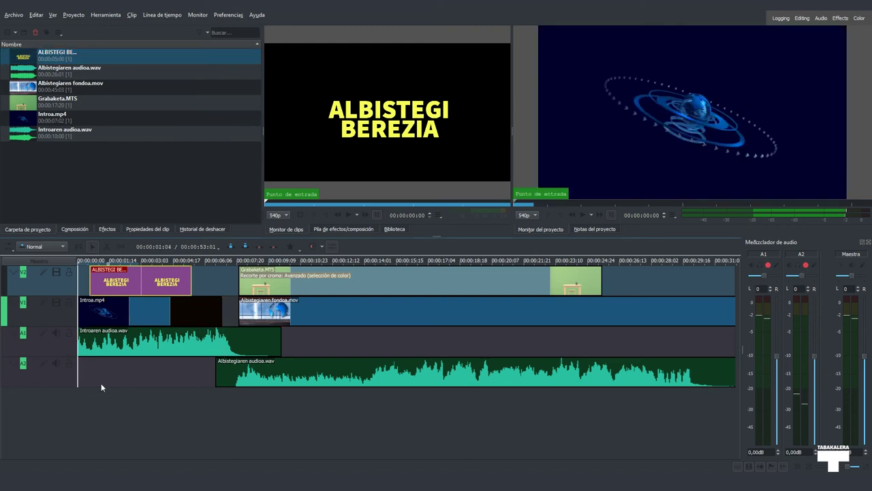
key("space")
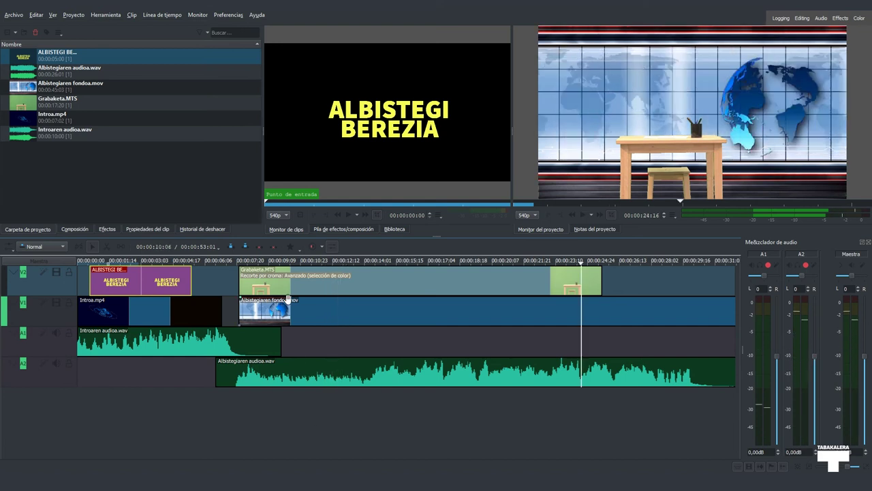
Apply the Transformación effect from the Alfa/Transformación group to the Grabaketa.MTS clip on V2.
left_click(271, 270)
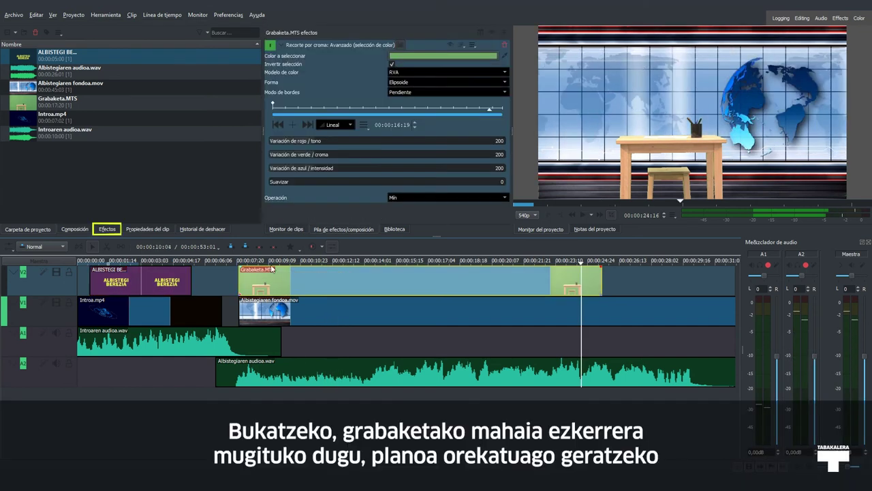
left_click(111, 230)
left_click(33, 60)
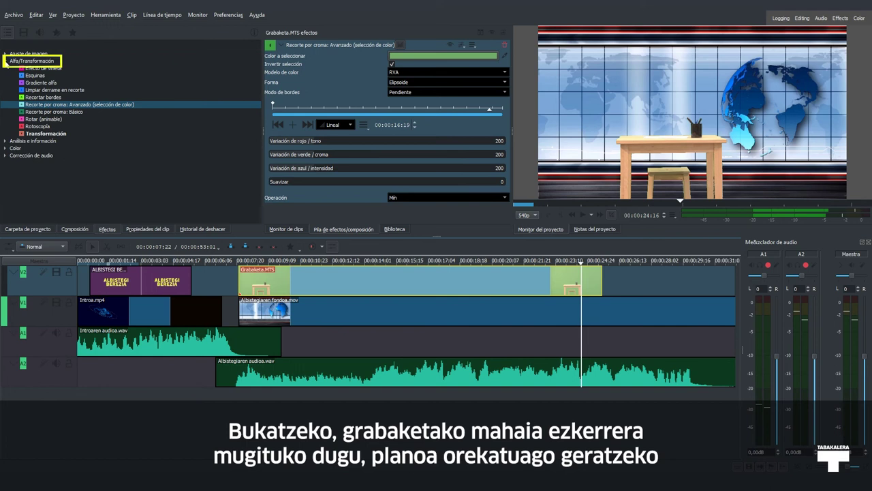
double_click(33, 62)
left_click(6, 61)
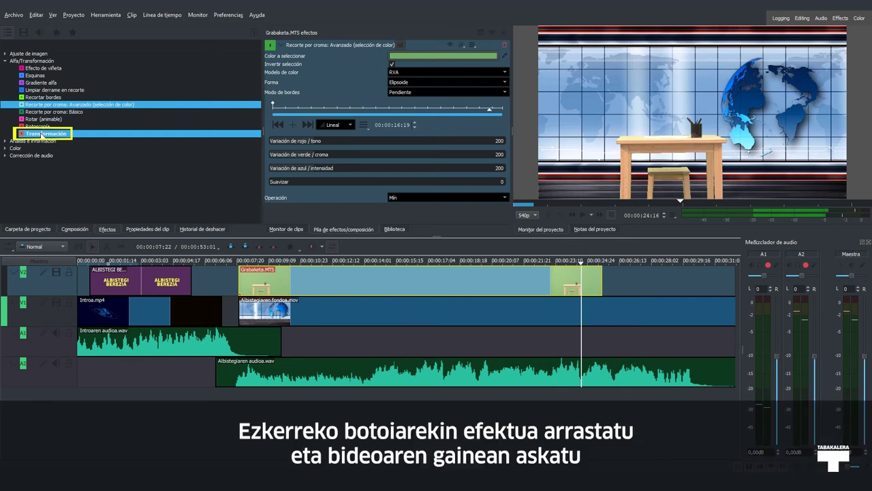
left_click(42, 134)
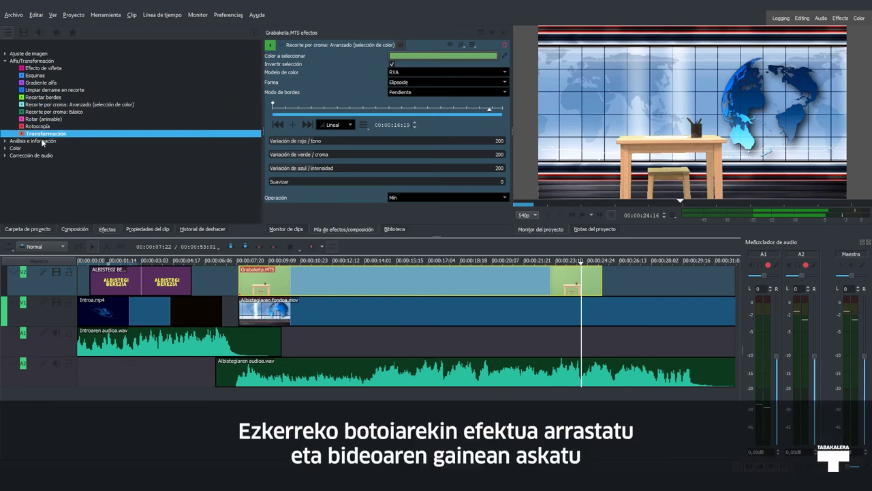
left_click_drag(251, 252, 300, 280)
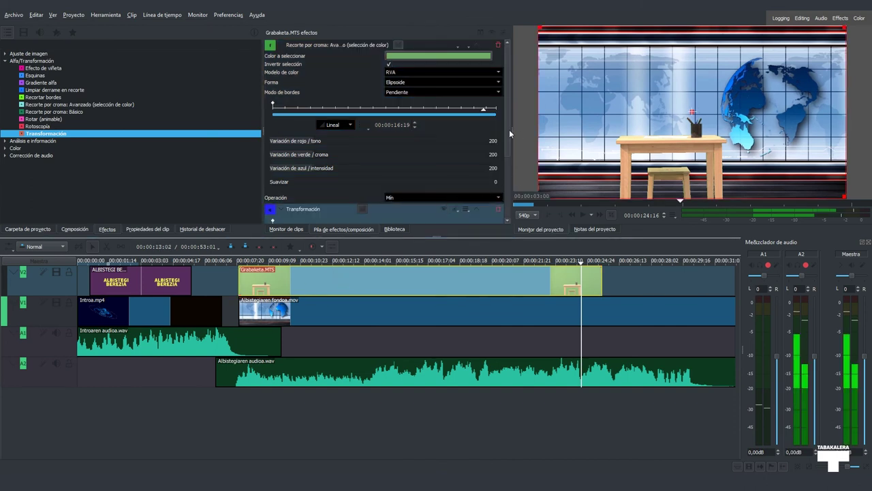
Shift the Grabaketa.MTS image leftward within the frame to about X -210, Y 15 using its Transformación effect, and play the result.
left_click_drag(505, 125, 507, 190)
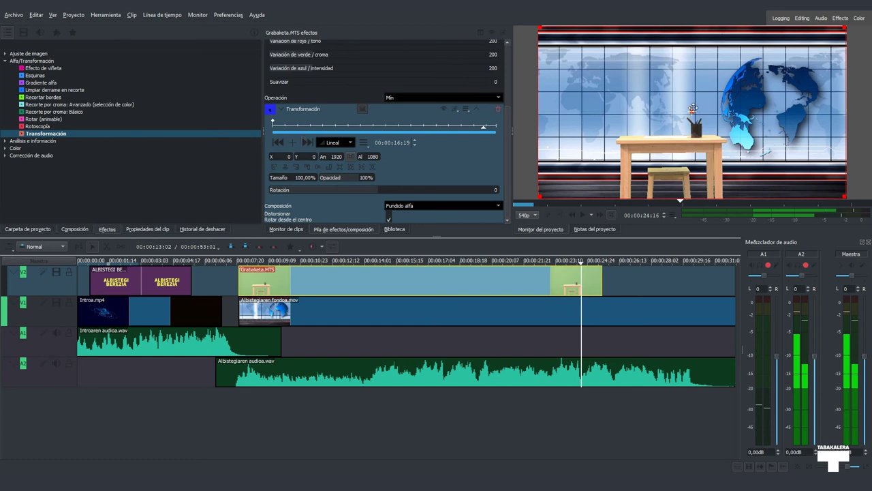
left_click_drag(691, 111, 659, 113)
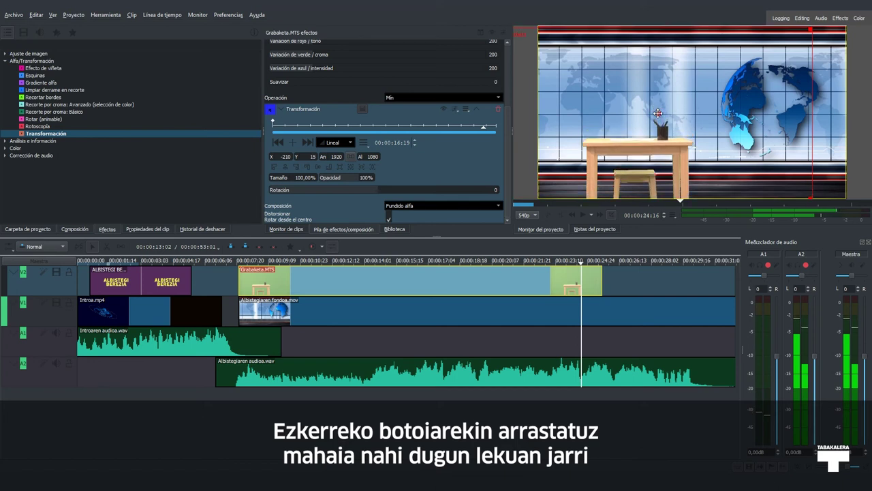
left_click(436, 332)
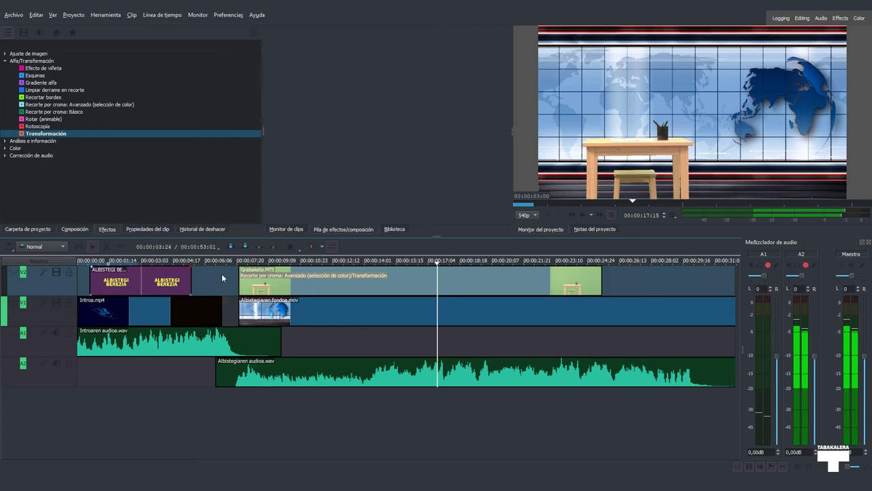
left_click(339, 262)
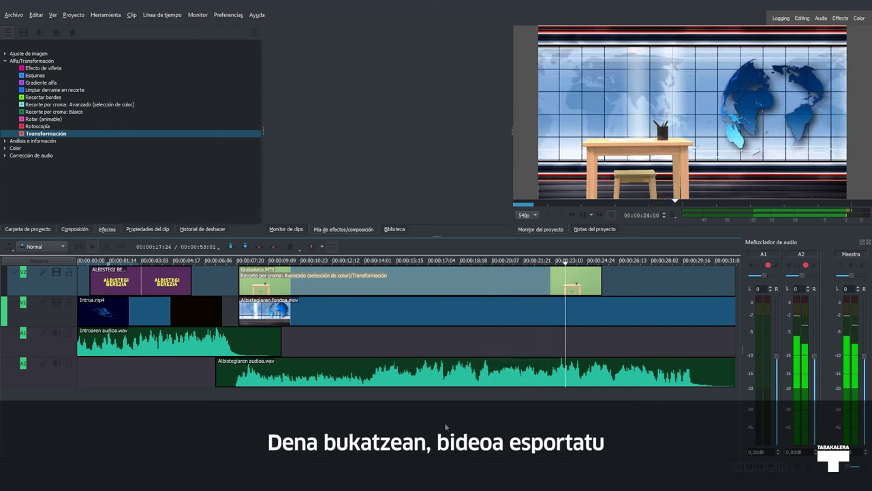
key("space")
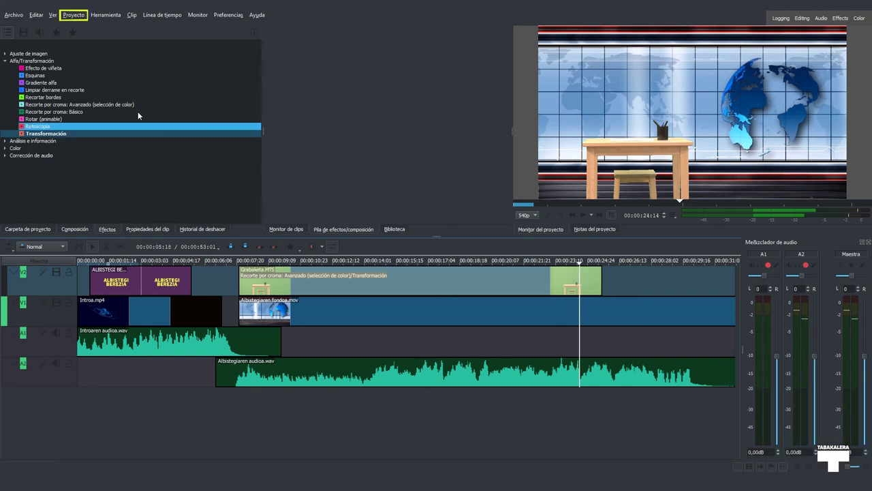
Open the project's render settings, choose the MP4 (H264/AAC) format, and raise the quality to maximum.
left_click(72, 15)
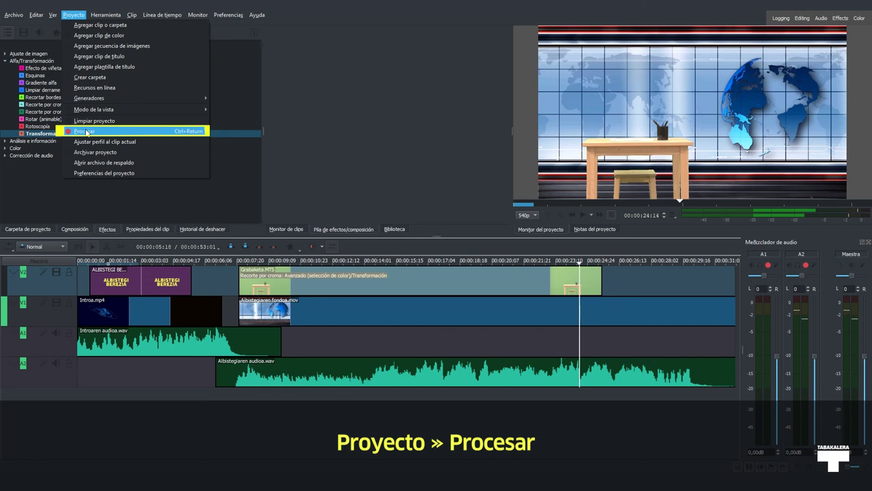
left_click(126, 132)
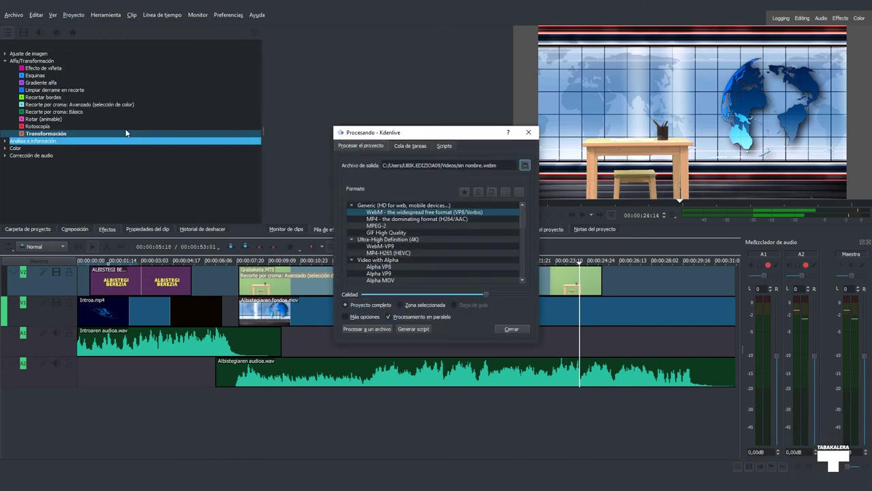
left_click(383, 220)
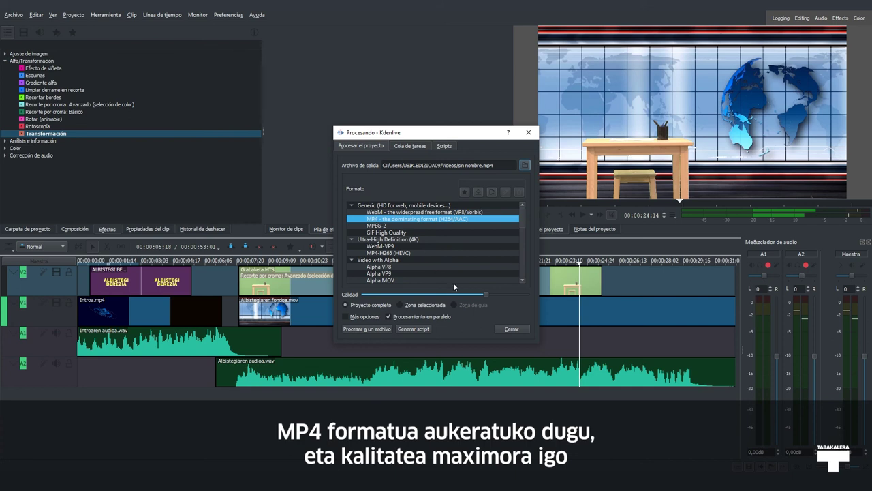
left_click_drag(487, 293, 508, 295)
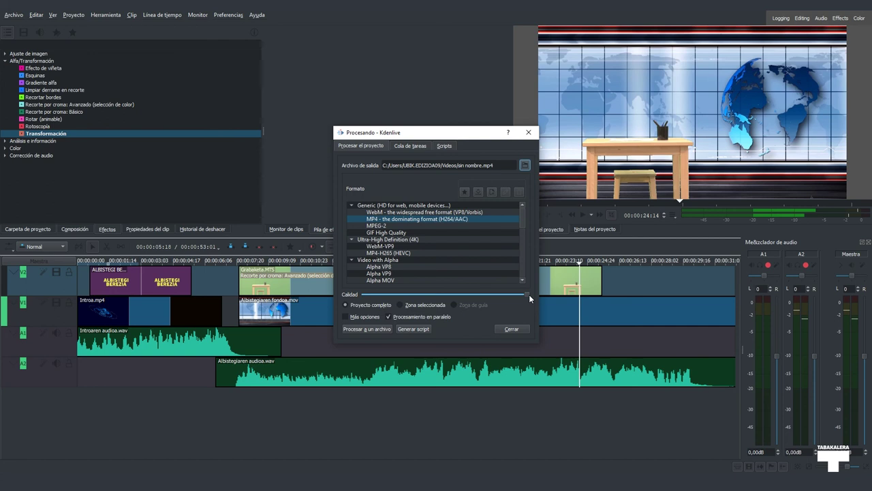
Set the render output to a file named Albistegi_Berezia in the Escritorio folder.
left_click(524, 166)
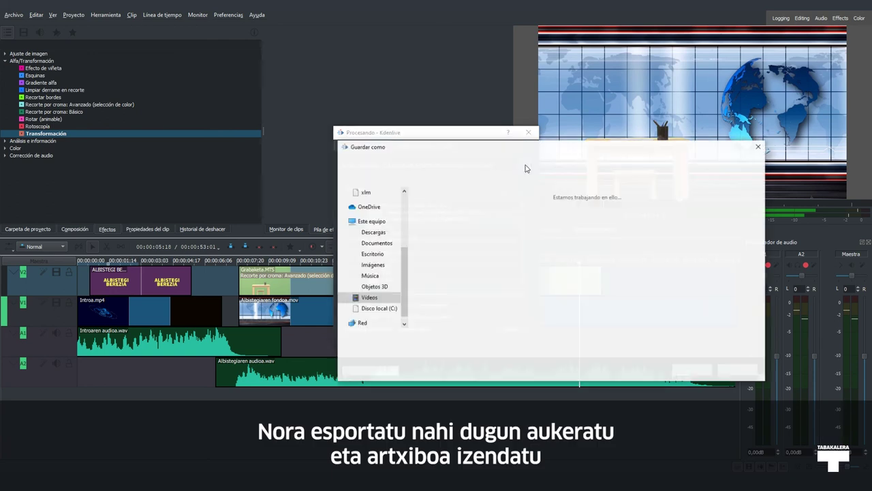
left_click(374, 255)
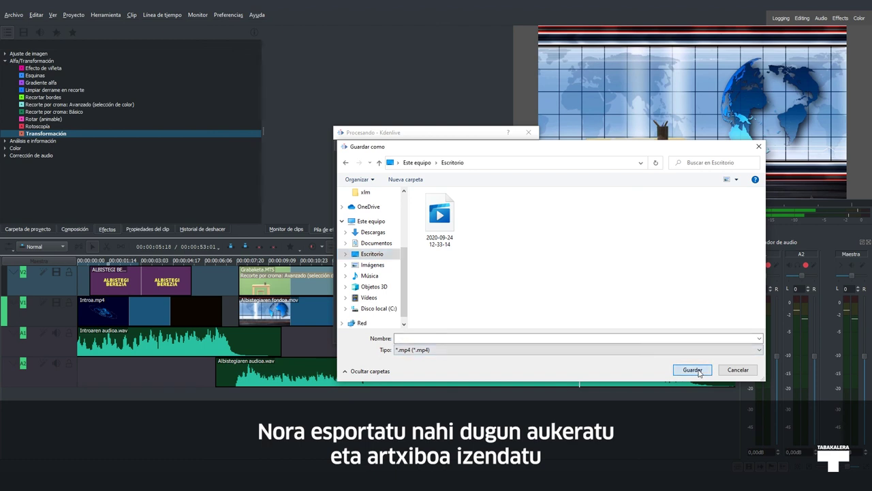
left_click(430, 337)
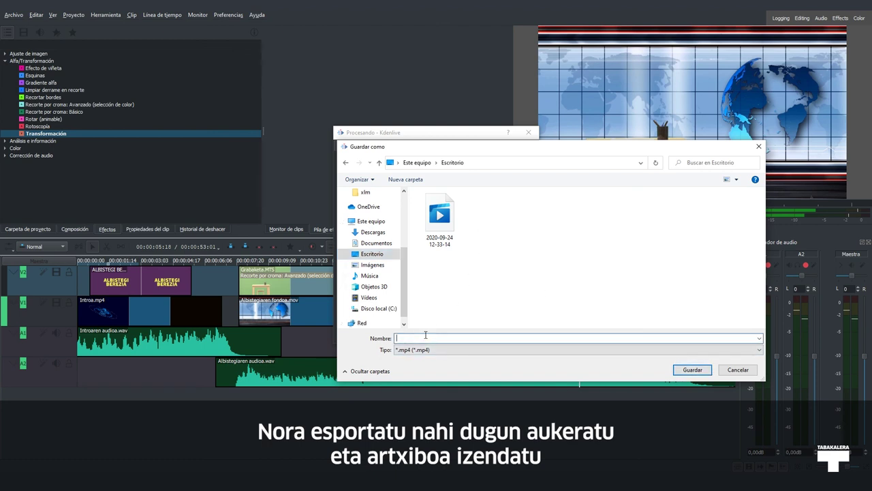
type("Albistegi_Berezia")
left_click(690, 369)
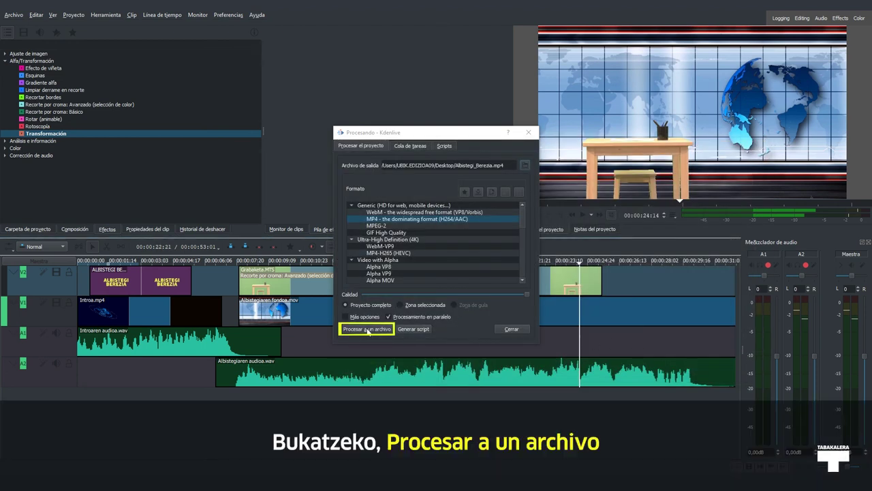
Render the full project to the output file and close the rendering dialog.
left_click(368, 329)
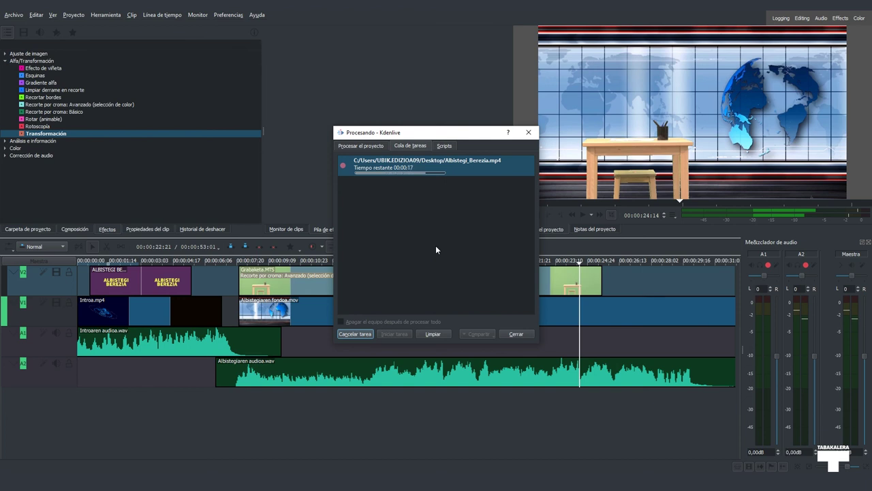
left_click(493, 337)
left_click(517, 336)
left_click(517, 337)
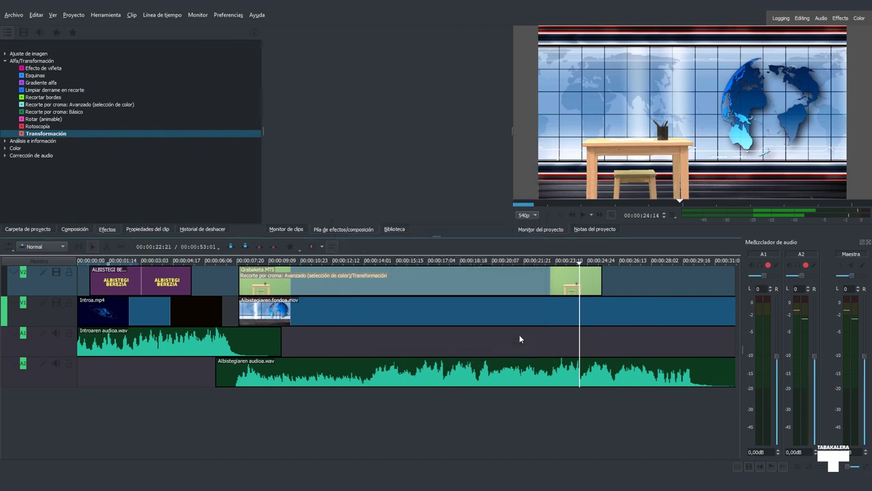